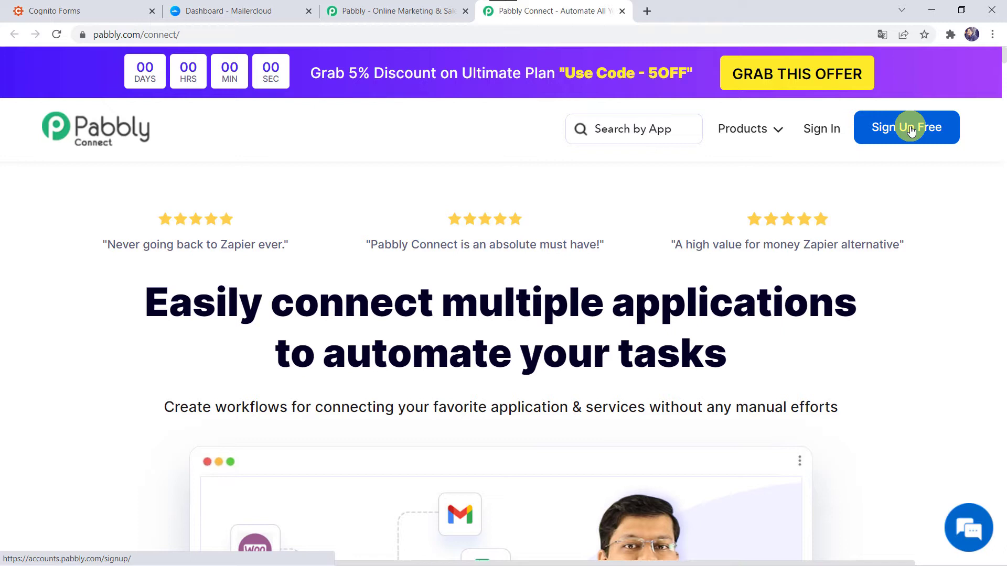
Sign in, open the Pabbly Connect dashboard and begin a new workflow.
click(819, 131)
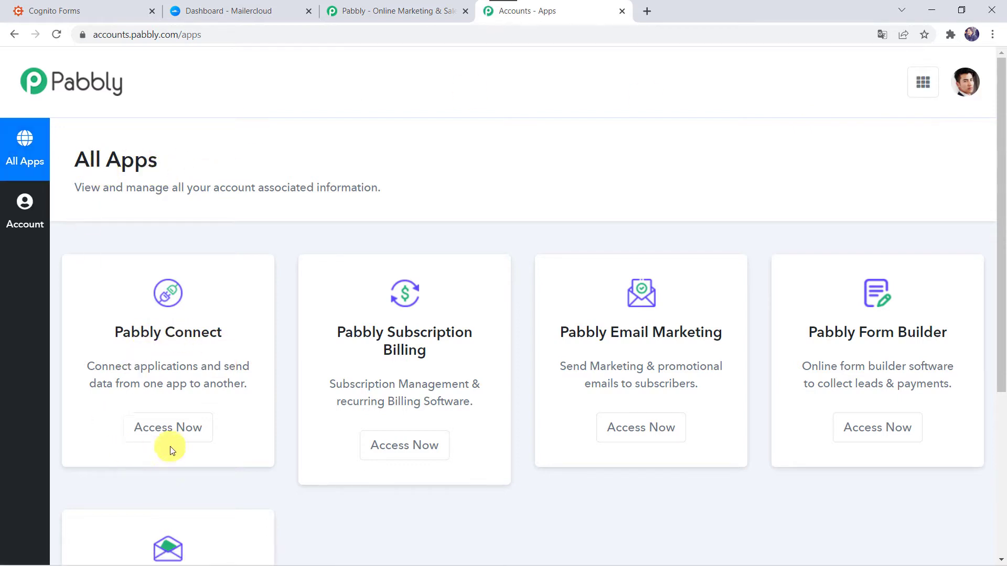
click(169, 434)
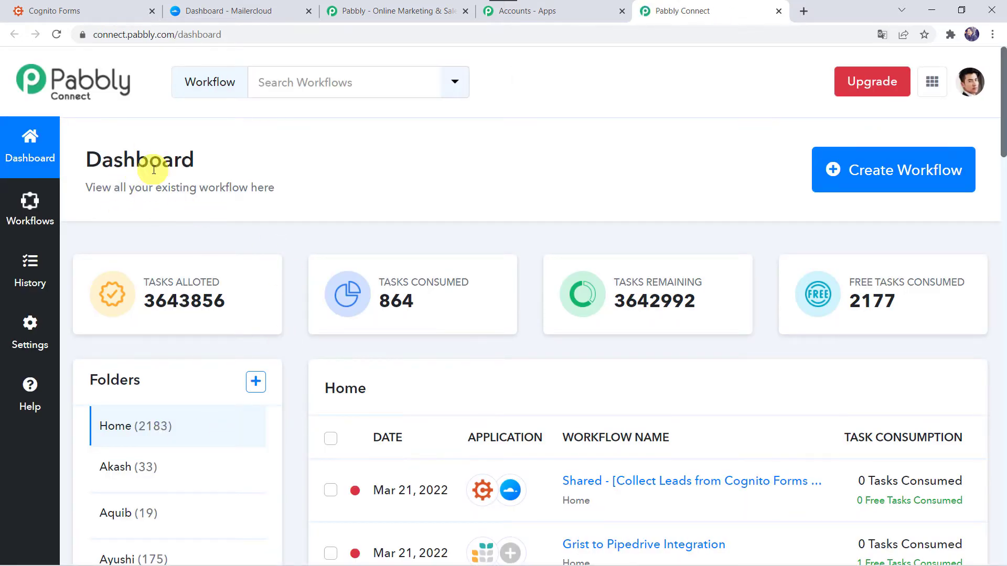
scroll(597, 363, down, 7)
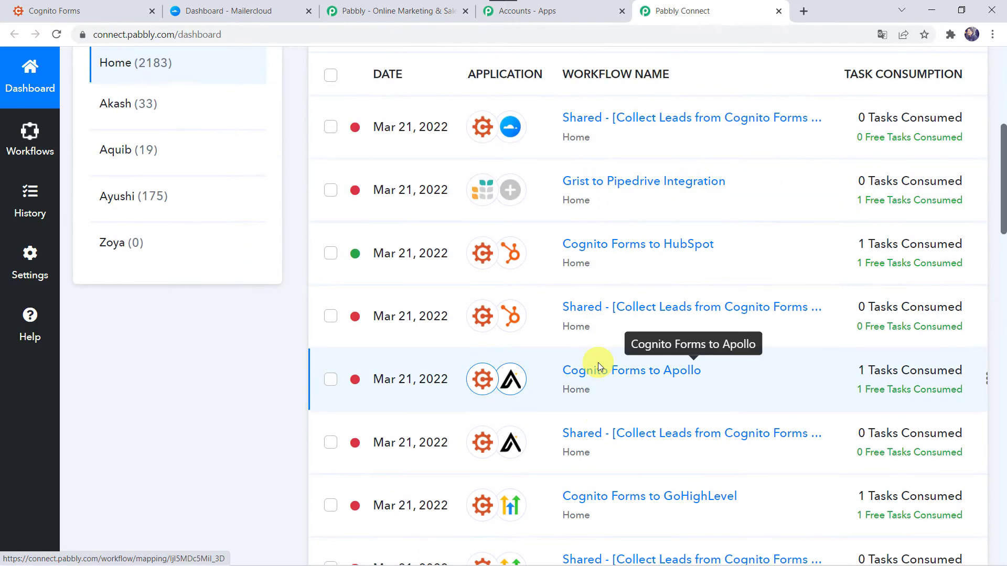
scroll(598, 363, up, 7)
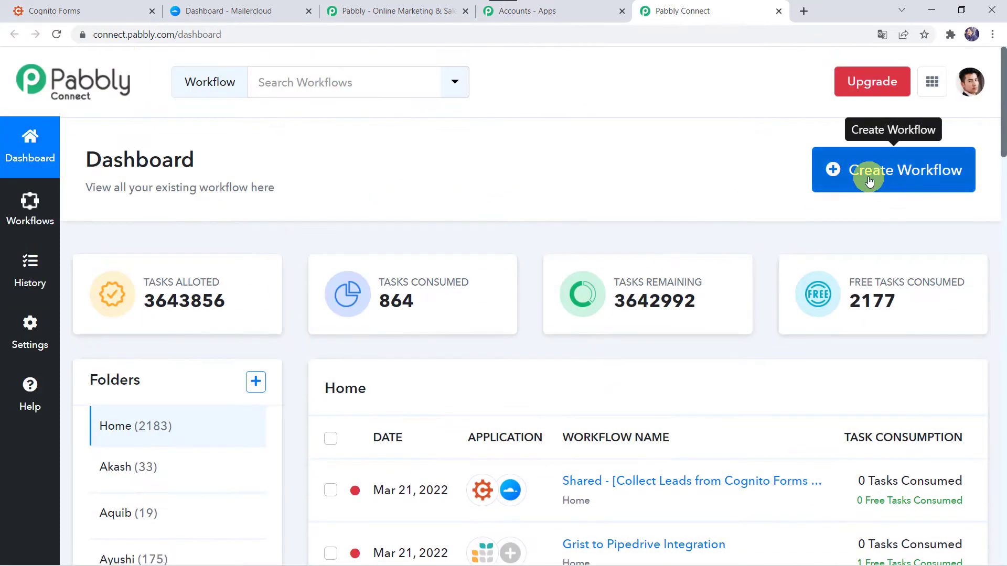
click(920, 173)
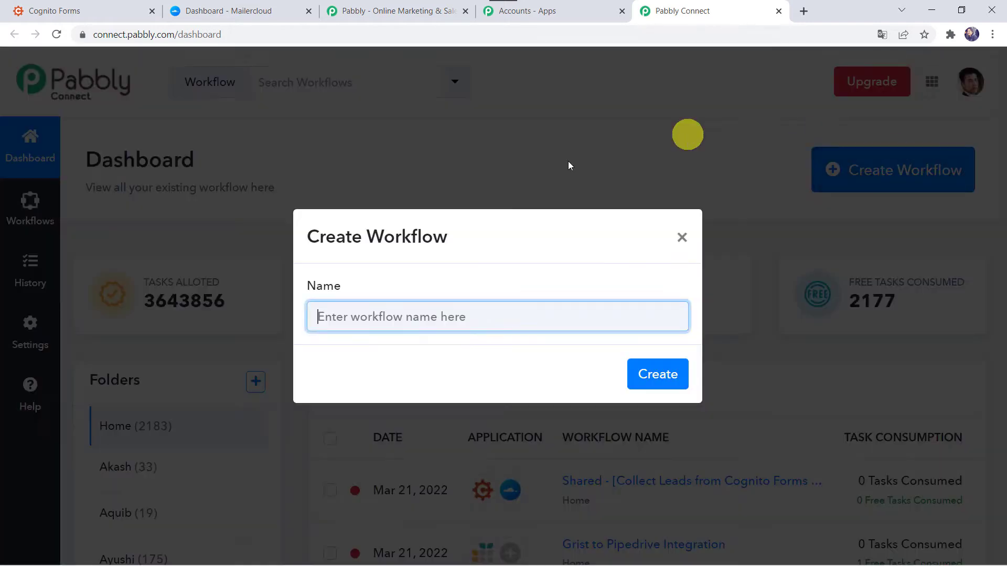
Paste 'Cognito Forms to Mailercloud Integration' as the workflow name and create it.
click(402, 312)
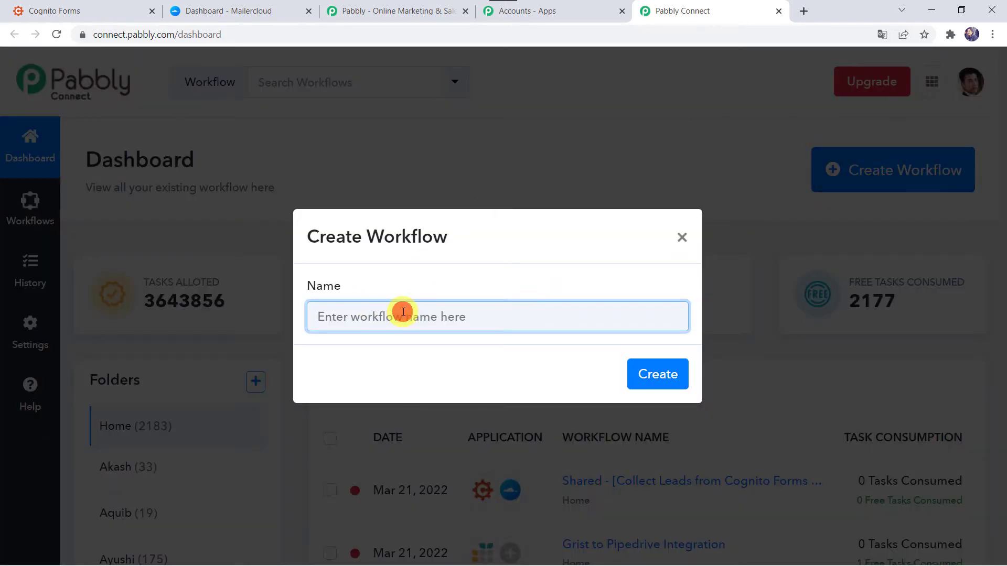
text(Cognito Forms to Mailercloud Integration)
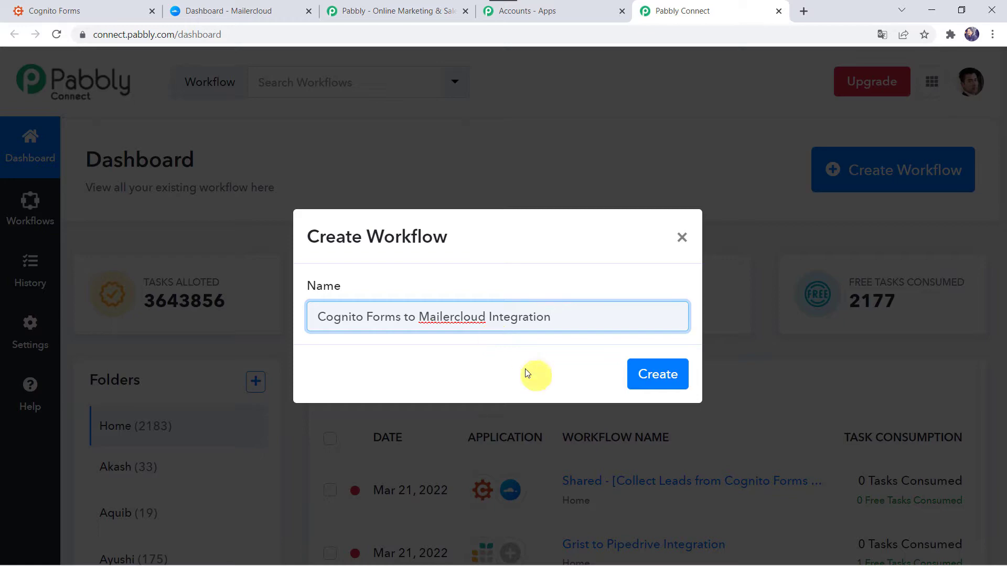
click(660, 373)
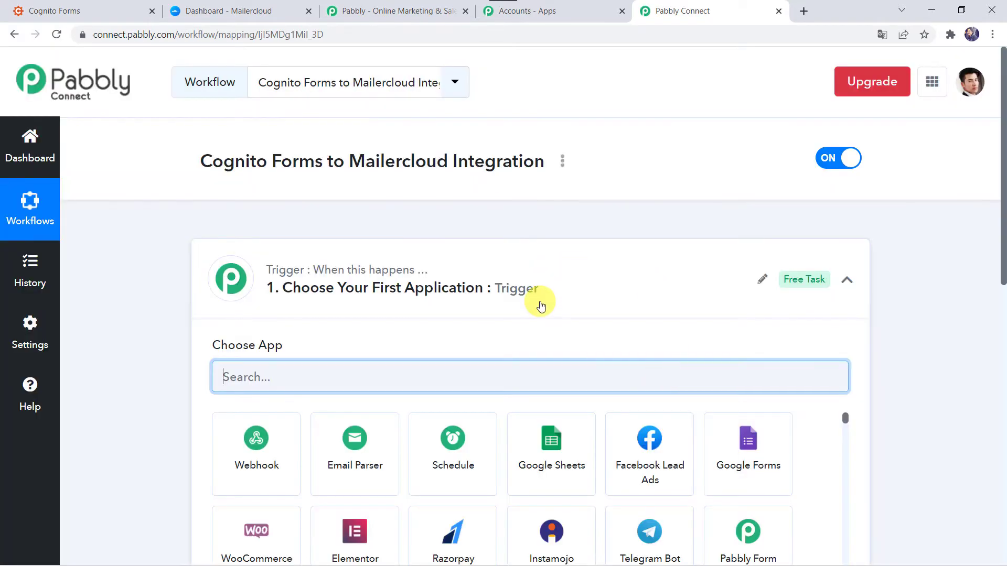
Set the trigger to Cognito Forms with the New Entry event and copy its webhook URL.
click(540, 303)
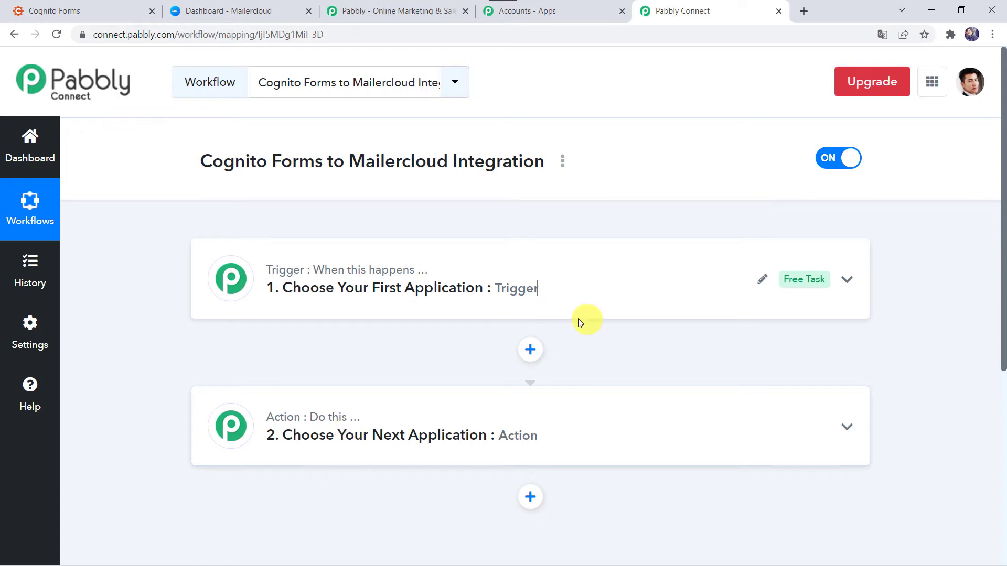
click(548, 293)
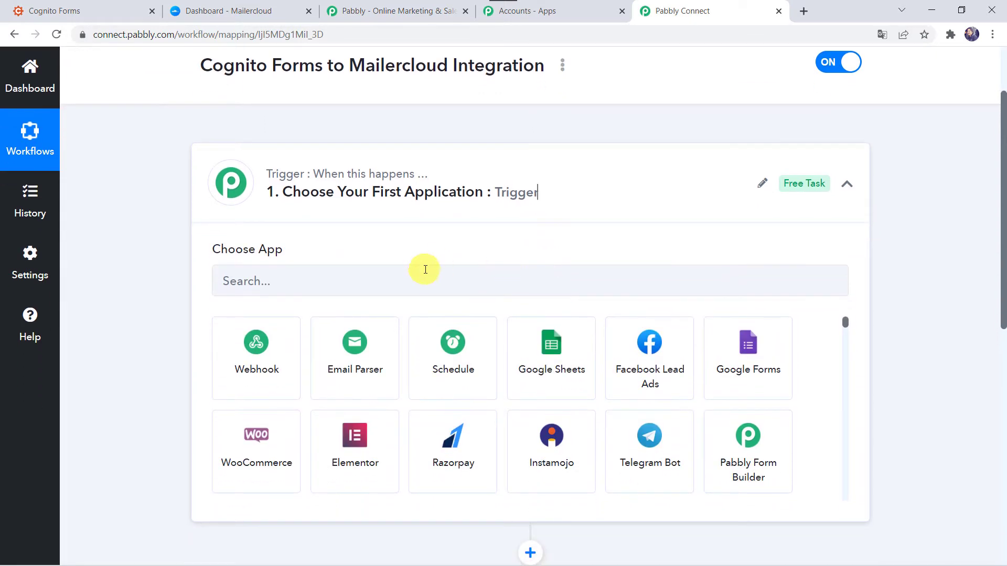
click(420, 274)
text(Cogni)
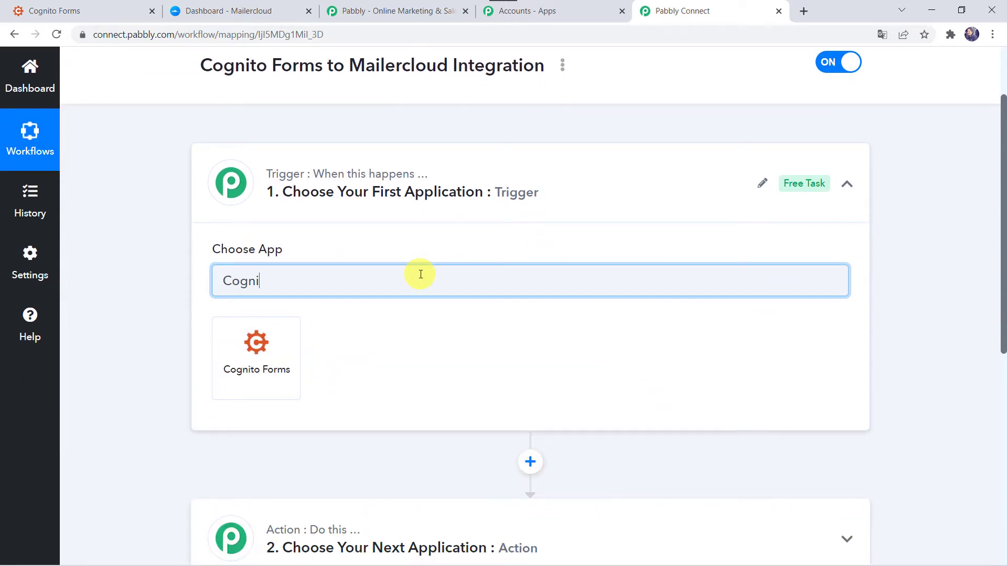
click(297, 365)
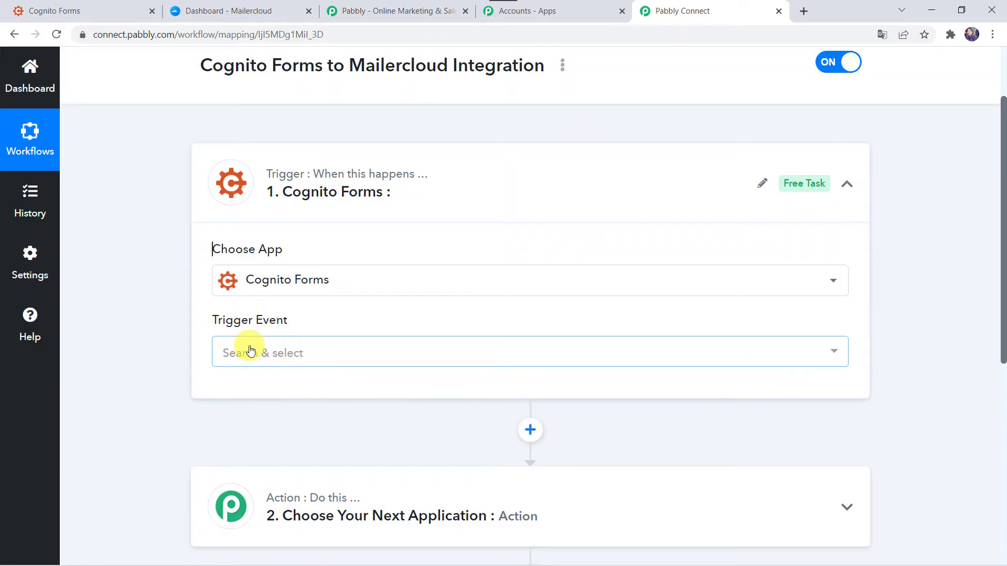
click(250, 352)
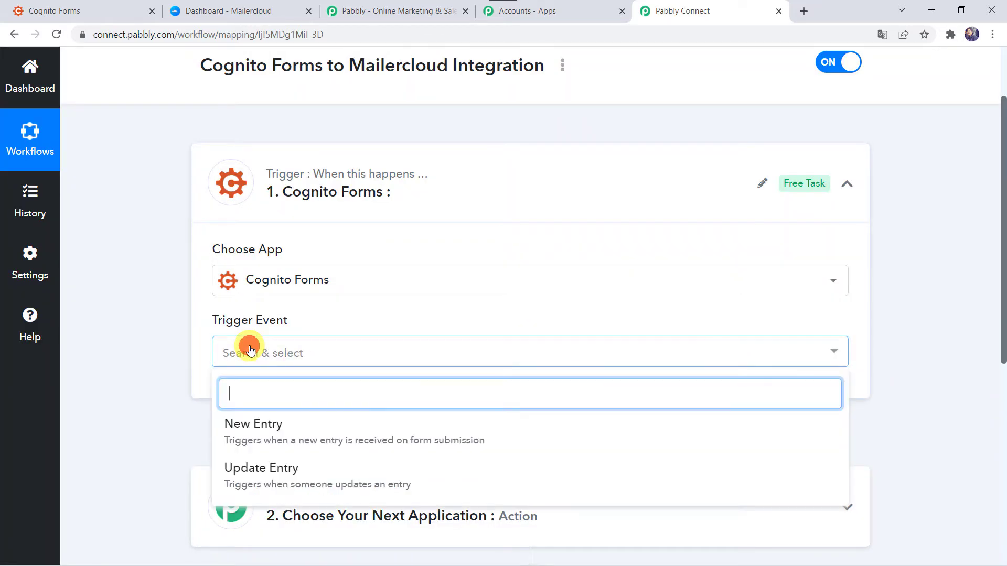
click(251, 438)
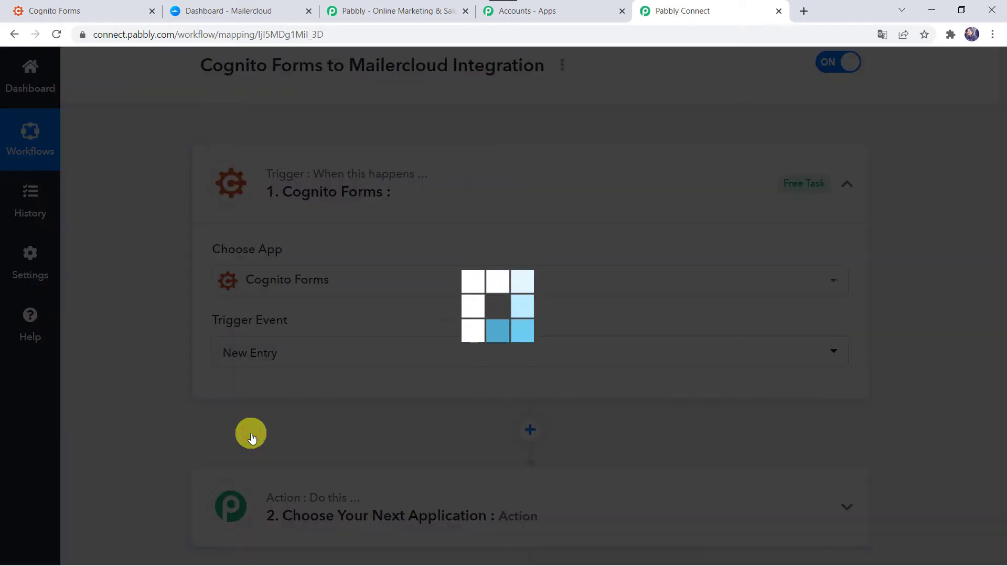
scroll(251, 438, down, 3)
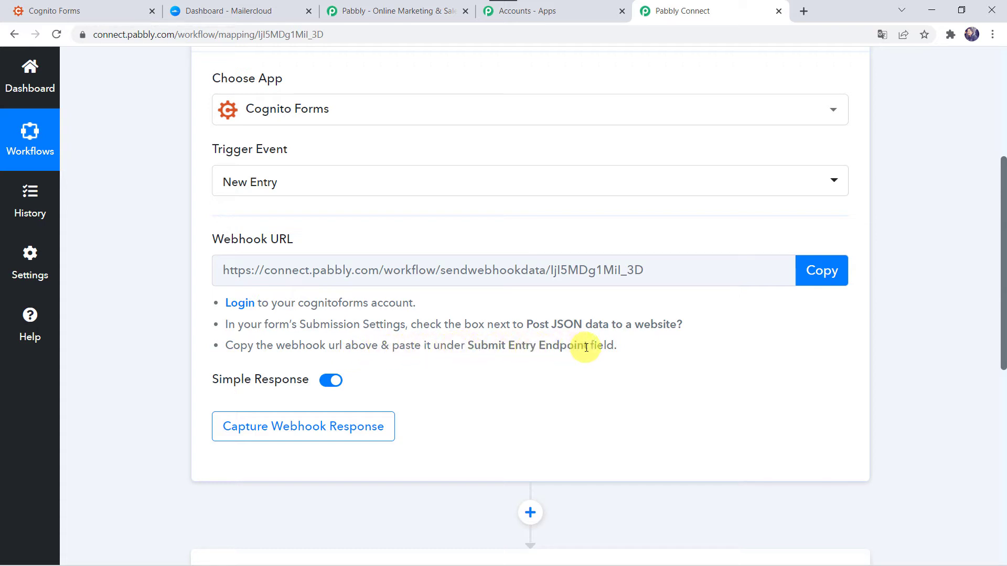
click(826, 281)
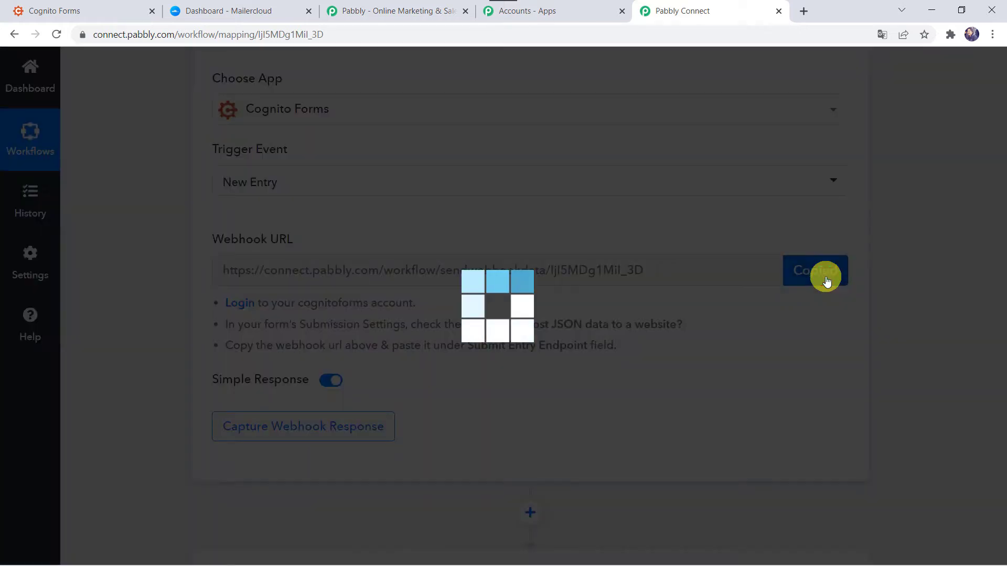
In Cognito Forms, open the Contact Form's submission settings.
click(73, 6)
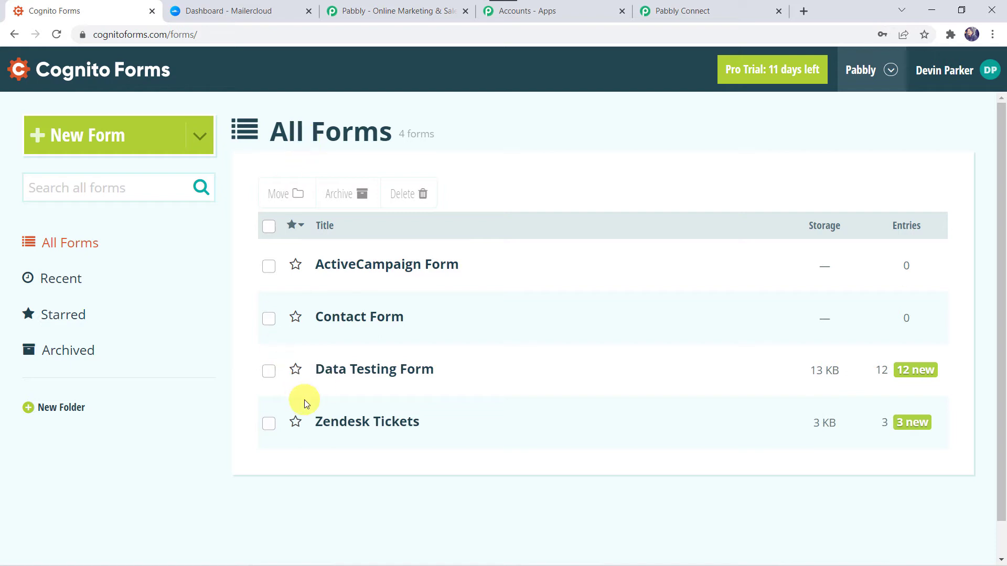
mouse_move(366, 321)
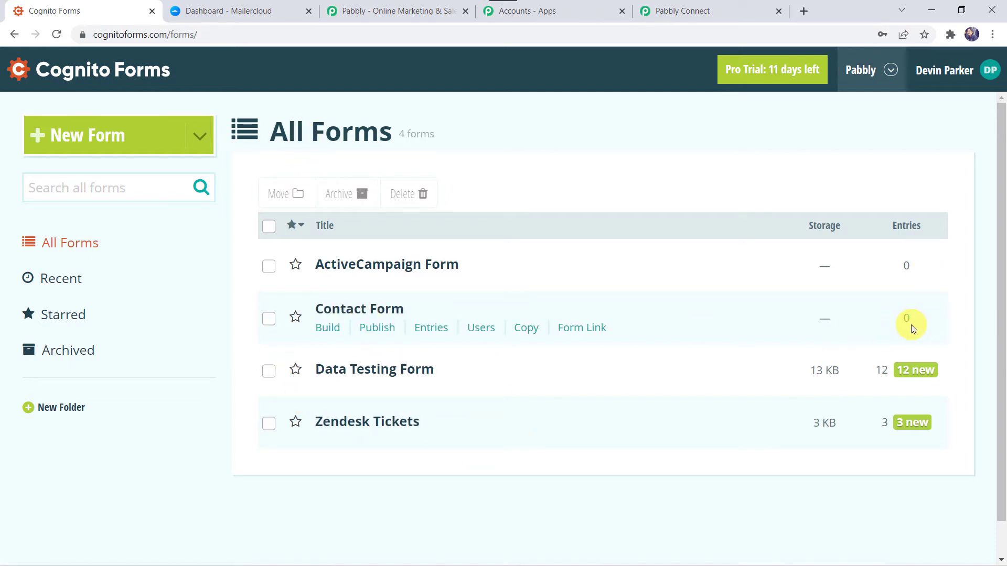
click(341, 316)
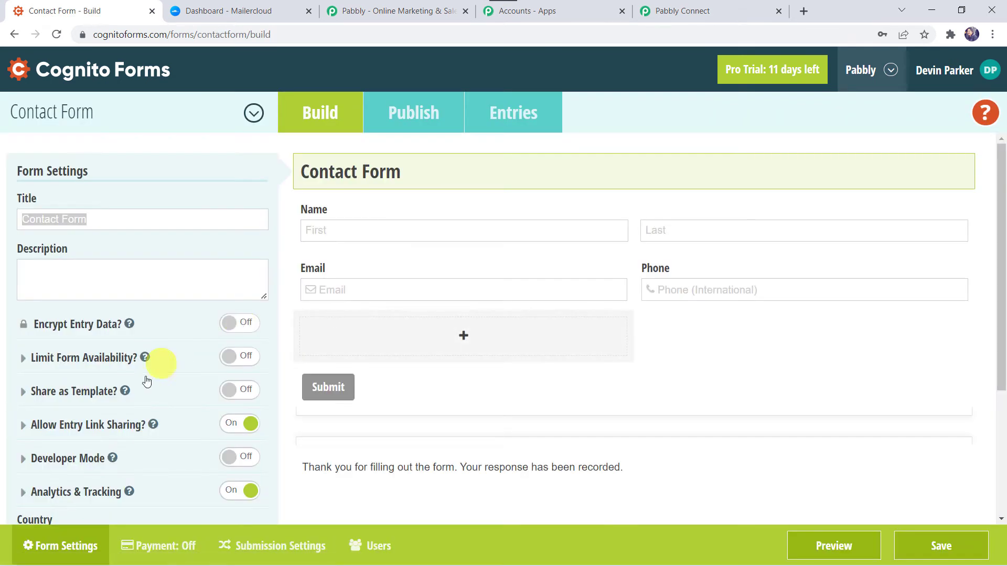
click(270, 549)
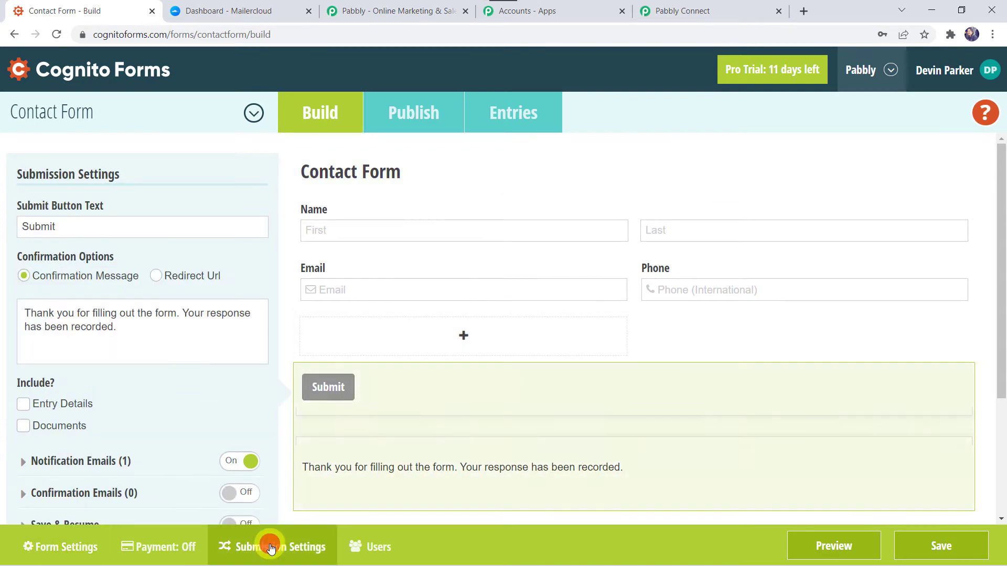
Enable Post JSON Data to a Website, paste the webhook URL as Submit Entry Endpoint, and save.
scroll(196, 458, down, 3)
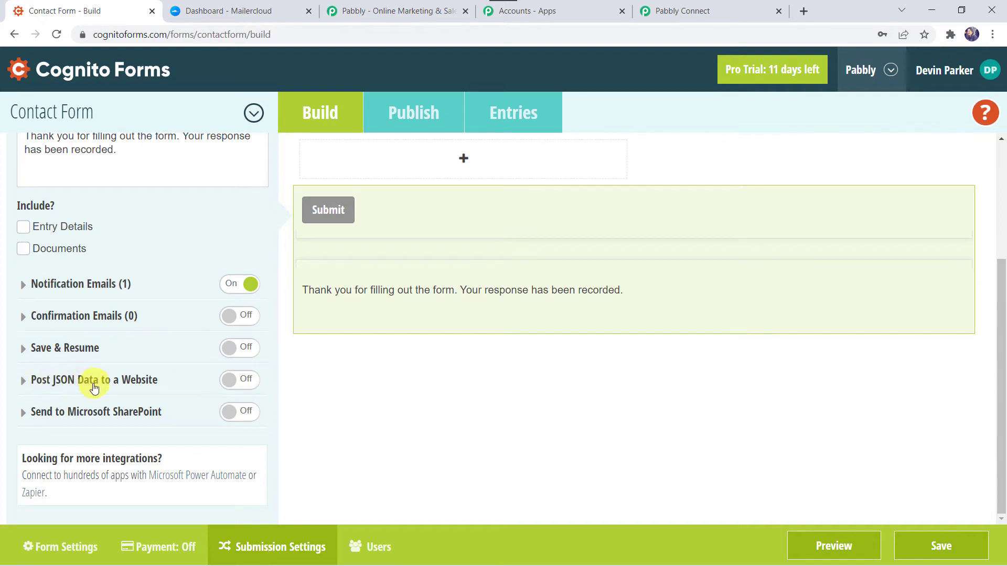
click(252, 385)
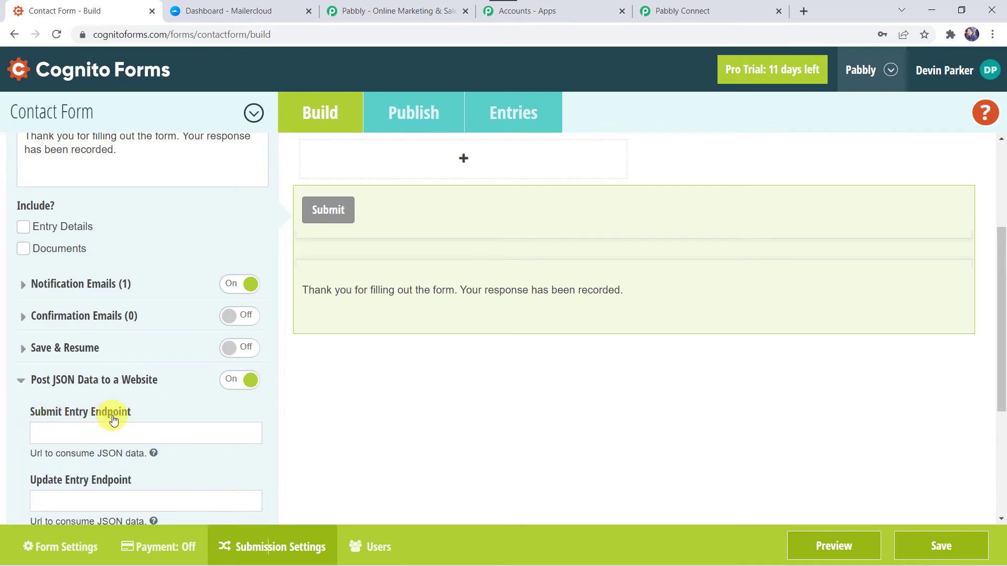
click(73, 430)
right_click(73, 430)
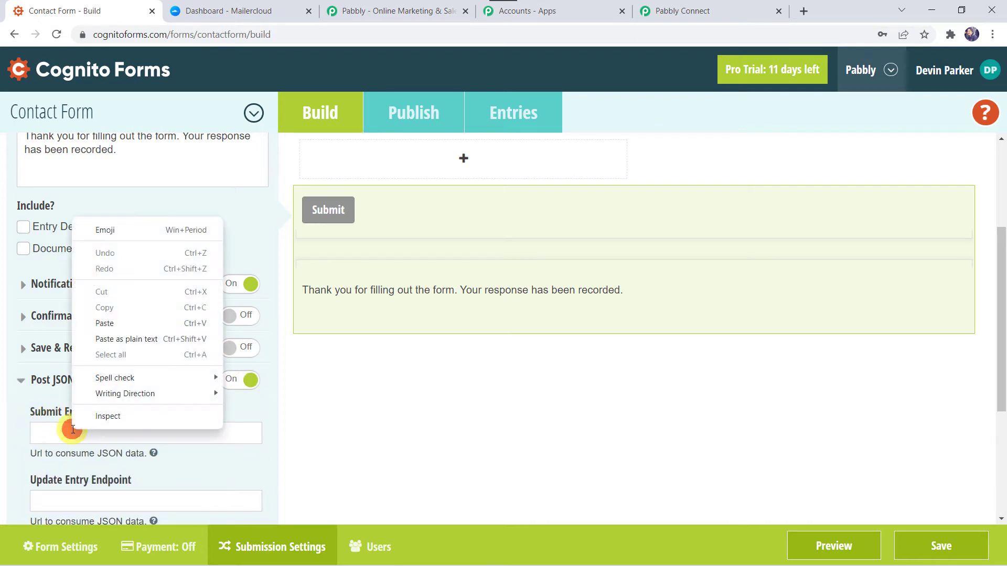
click(103, 323)
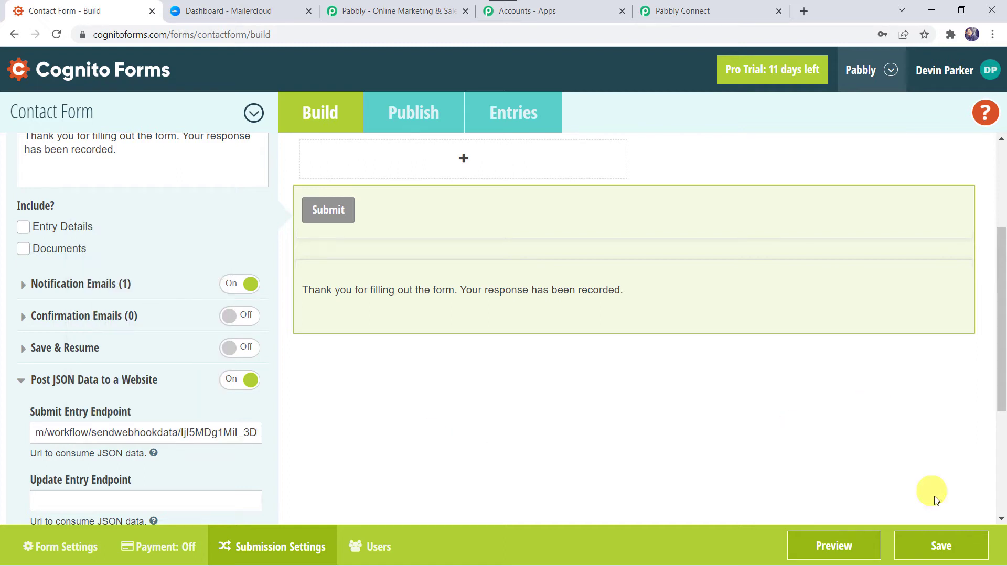
click(947, 547)
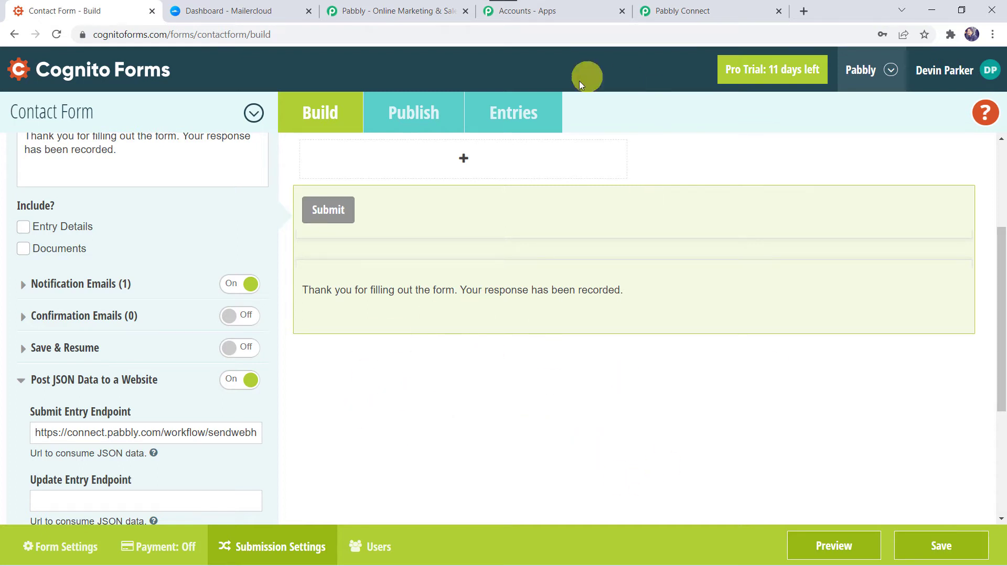
click(703, 10)
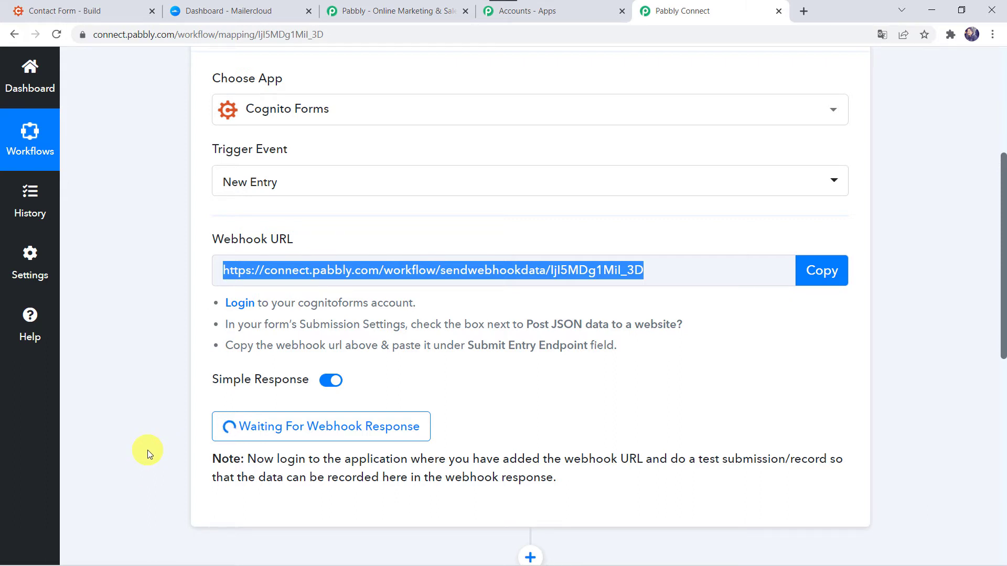
click(90, 11)
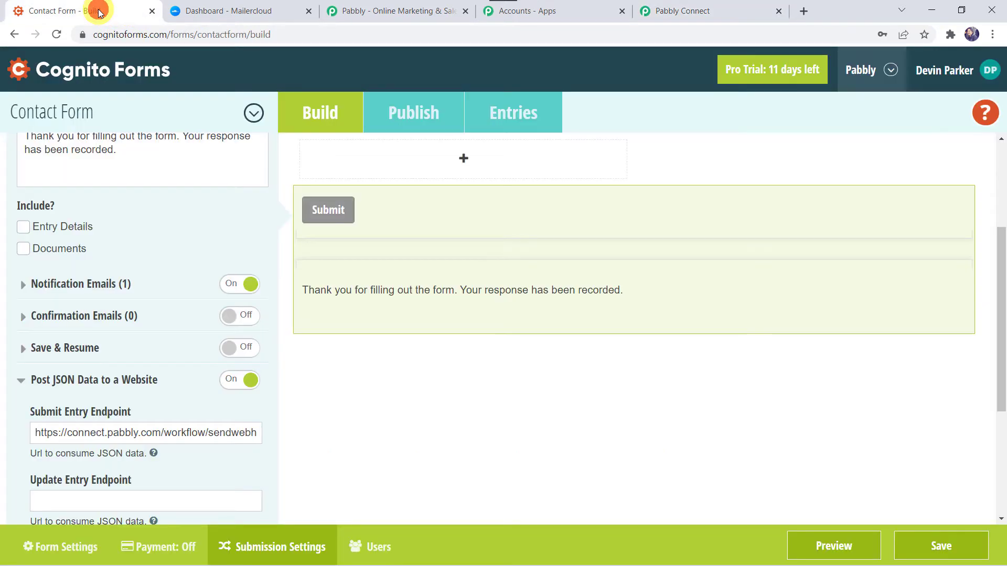
Open the published Contact Form and submit a test entry with first and last name, e-mail and phone.
click(414, 111)
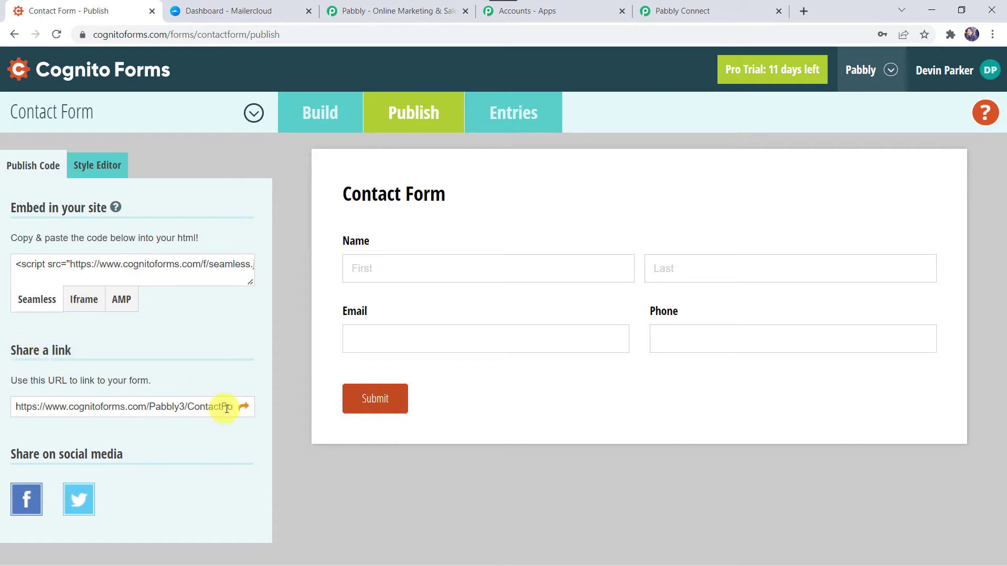
click(243, 410)
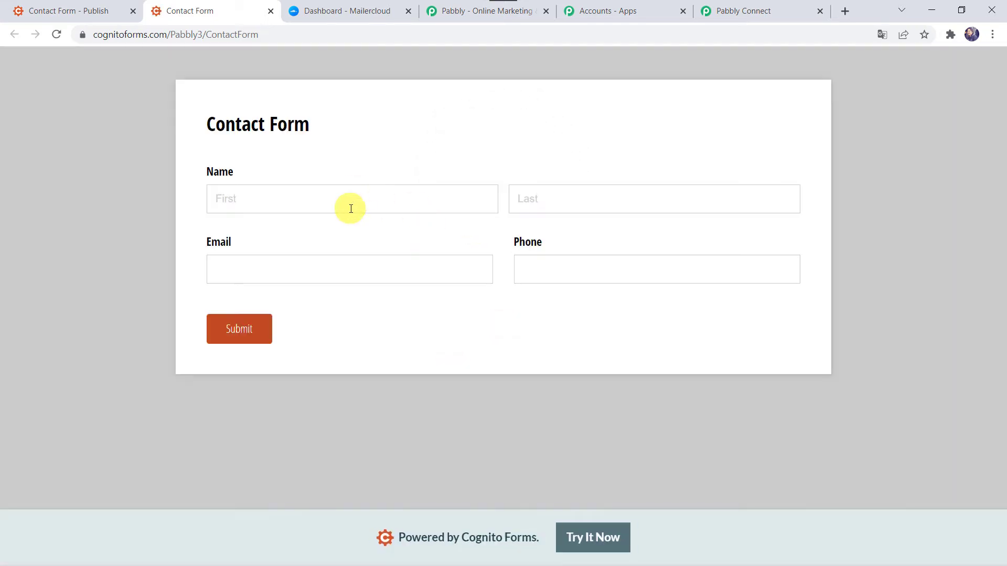
click(349, 209)
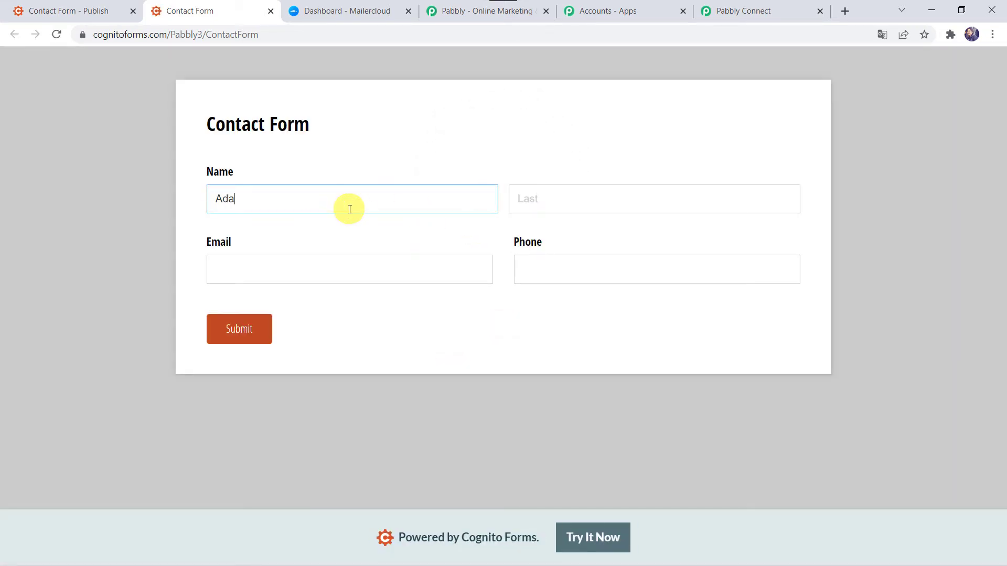
key(Tab)
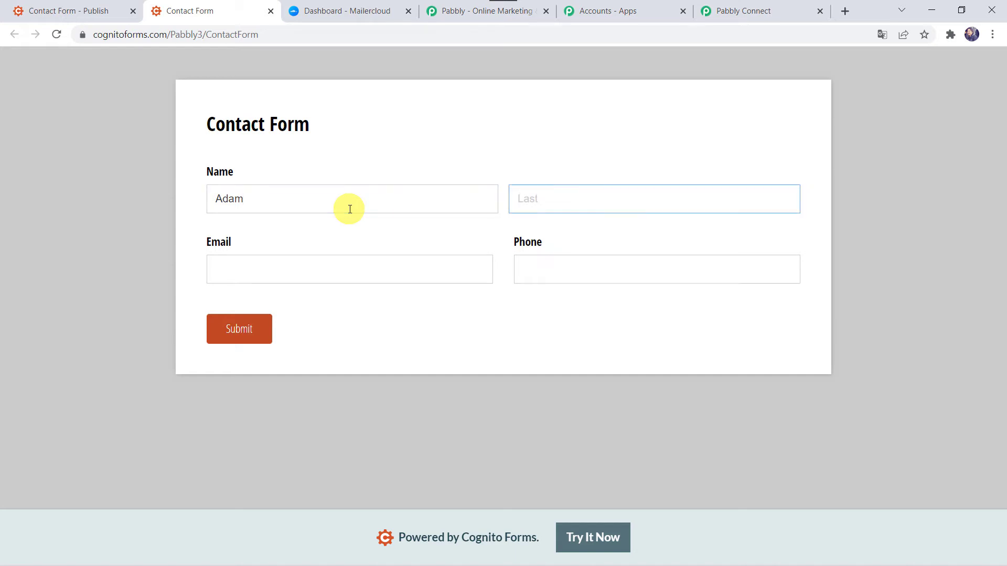
key(Tab)
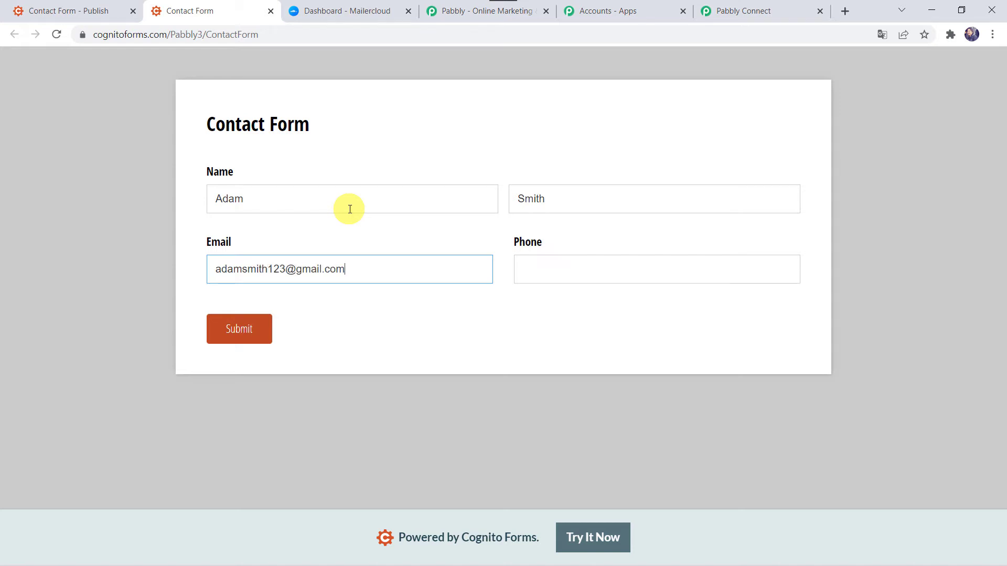
key(Tab)
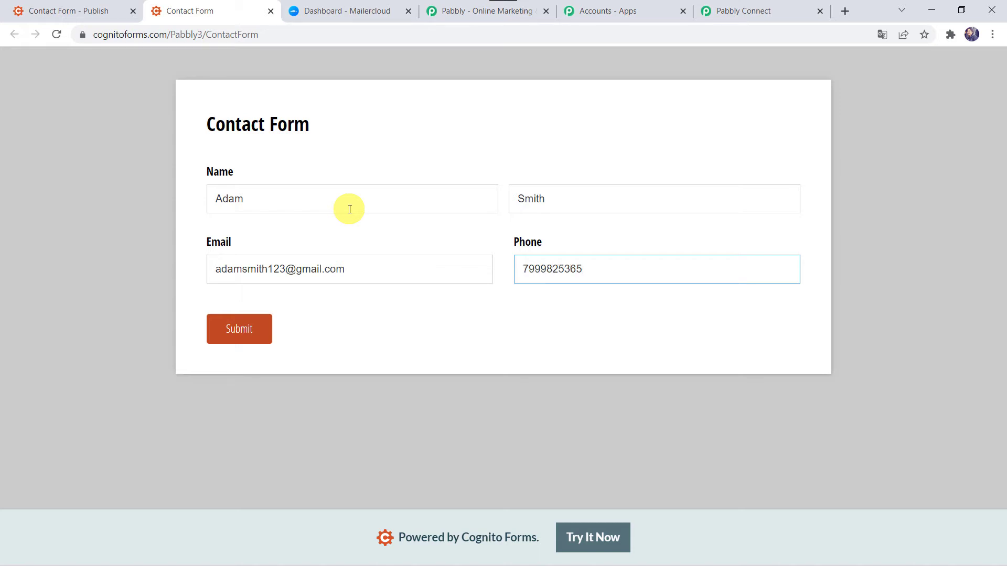
click(244, 333)
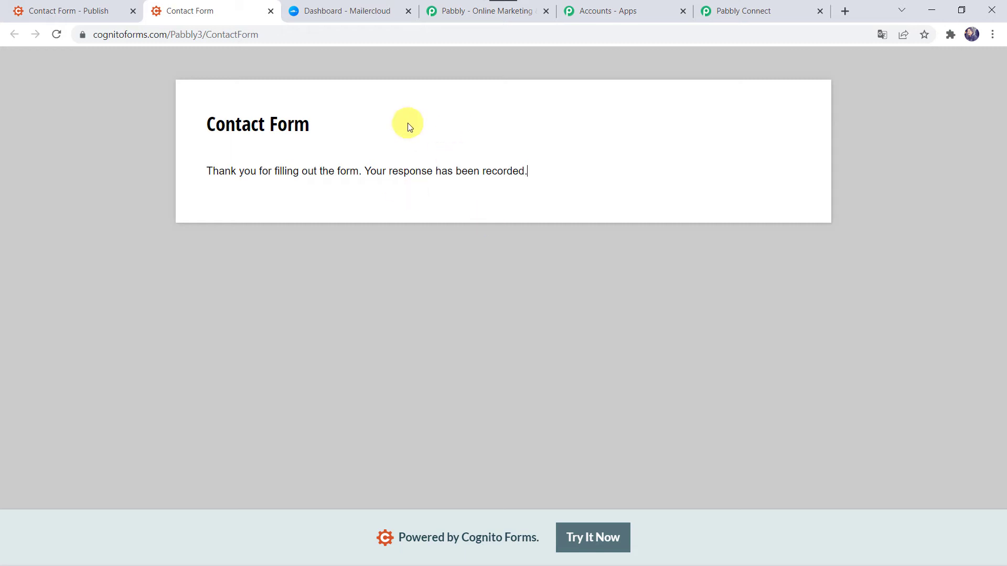
click(759, 11)
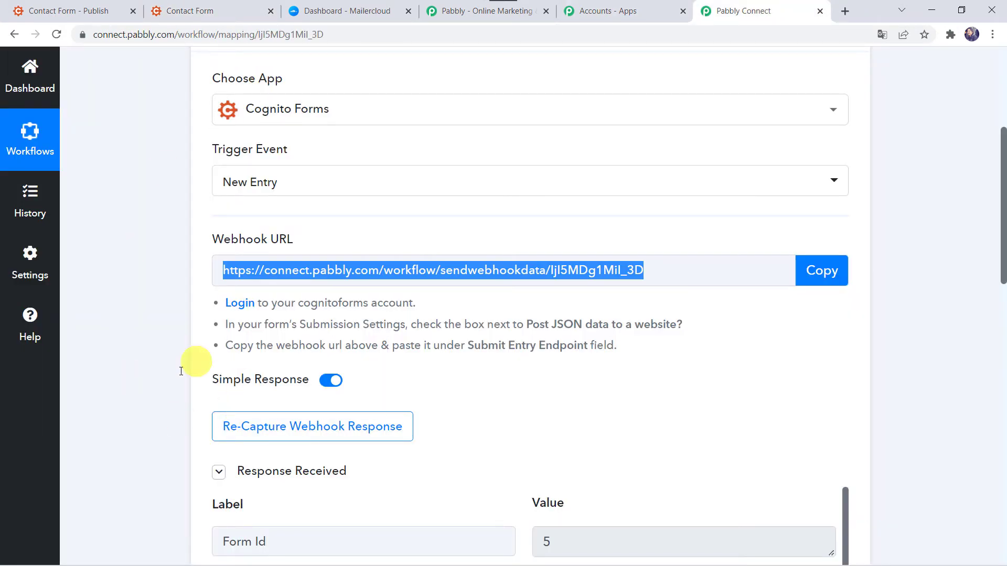
Scroll through the captured response showing the test entry's name, e-mail, phone and entry dates.
scroll(151, 451, down, 5)
scroll(151, 451, down, 1)
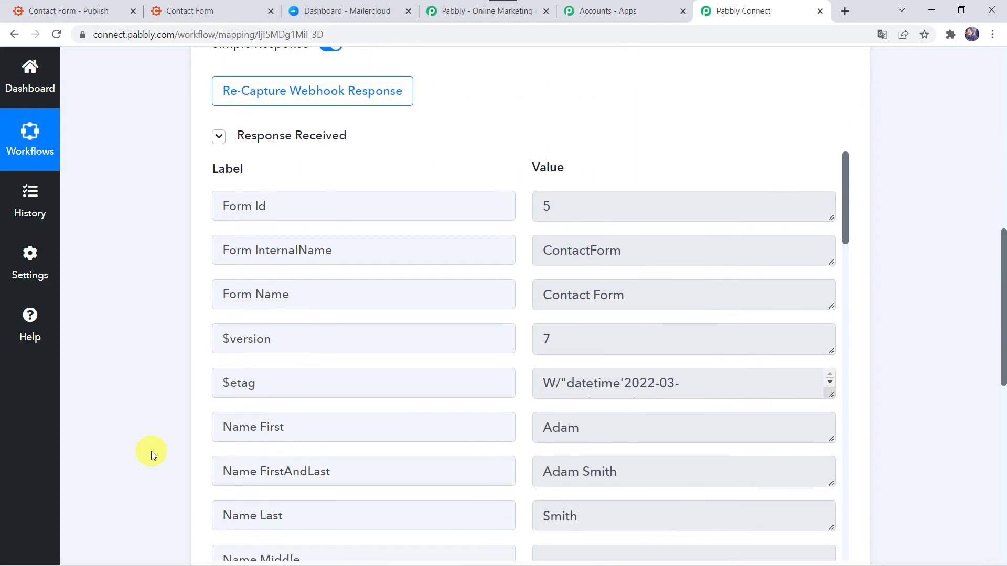
scroll(151, 451, down, 2)
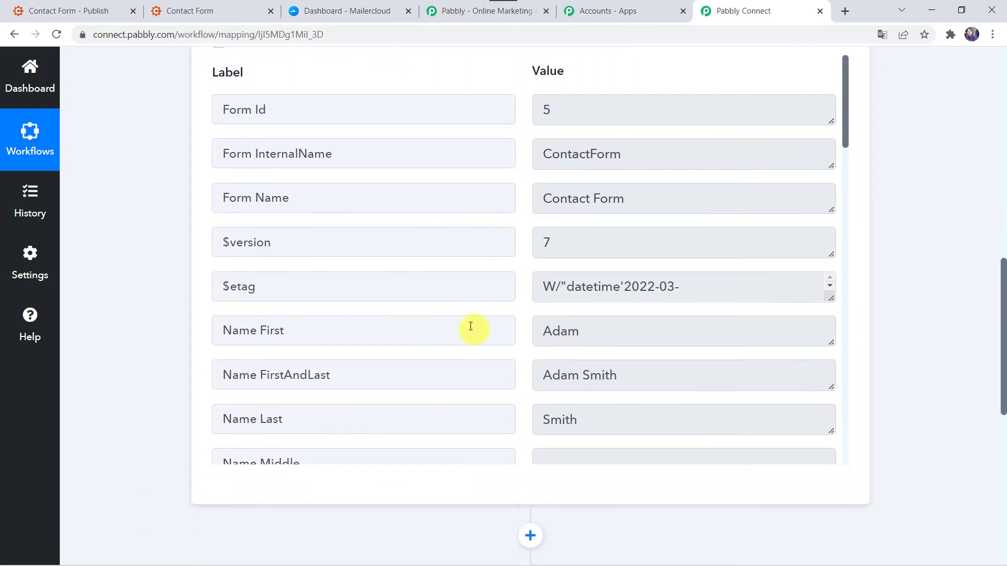
scroll(514, 343, down, 3)
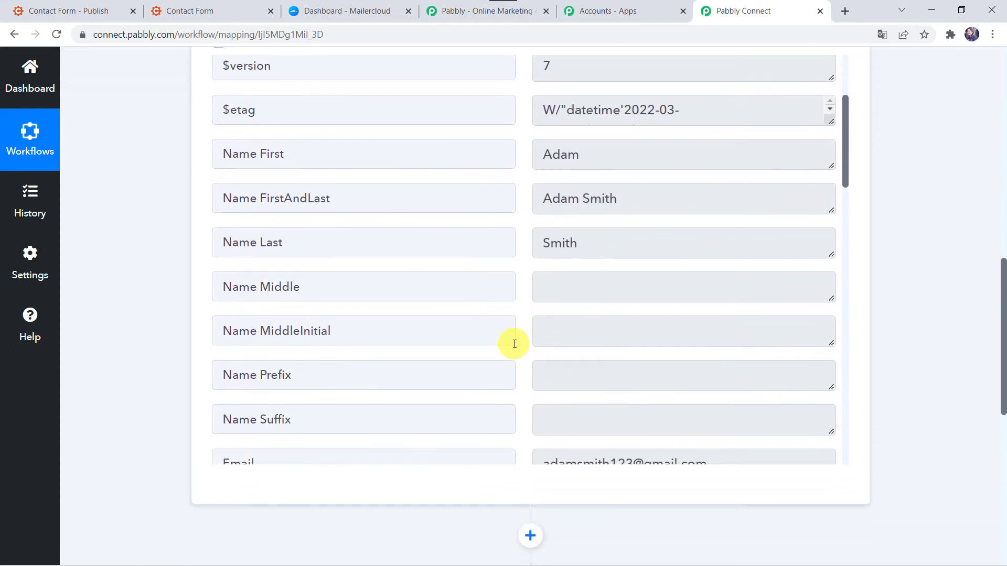
scroll(595, 209, down, 4)
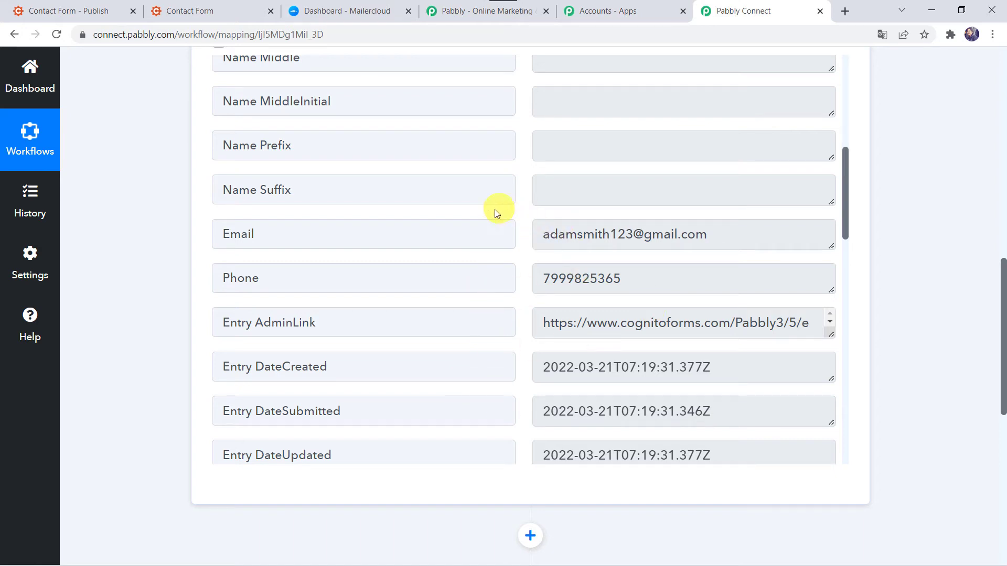
scroll(112, 380, down, 7)
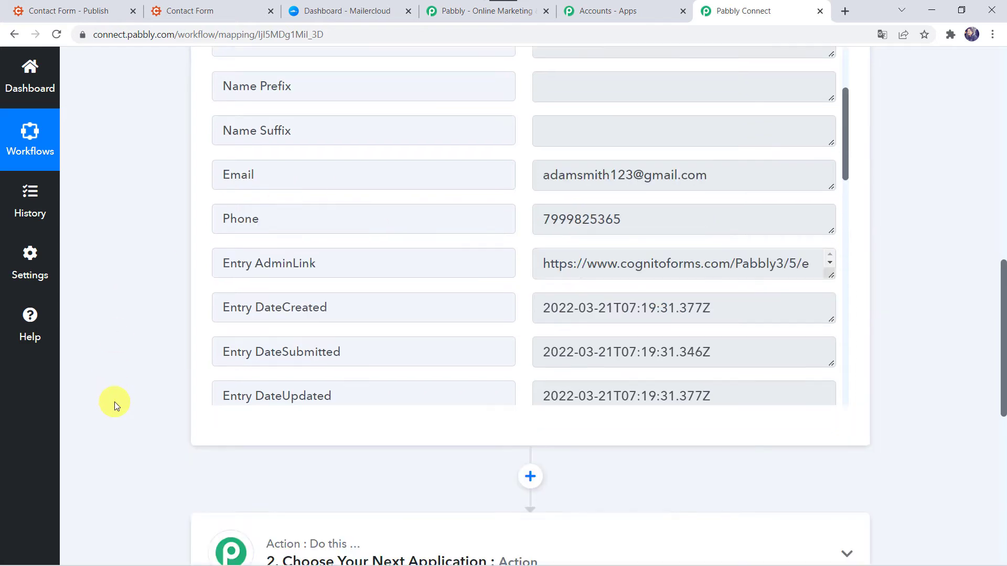
Set the action to Mailercloud with the Add Contact to List event and start connecting an account.
click(362, 224)
click(239, 328)
text(Mailer)
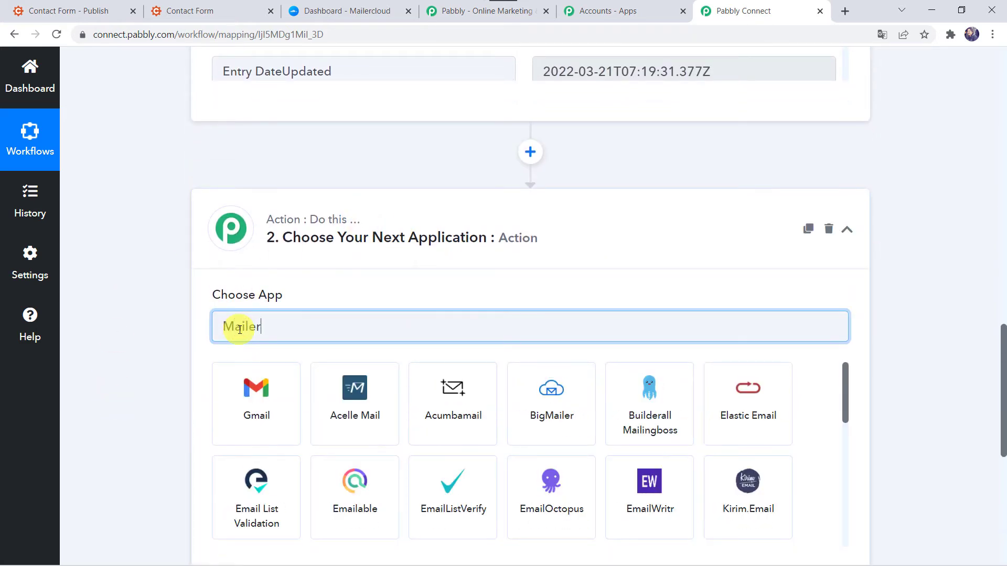
click(376, 421)
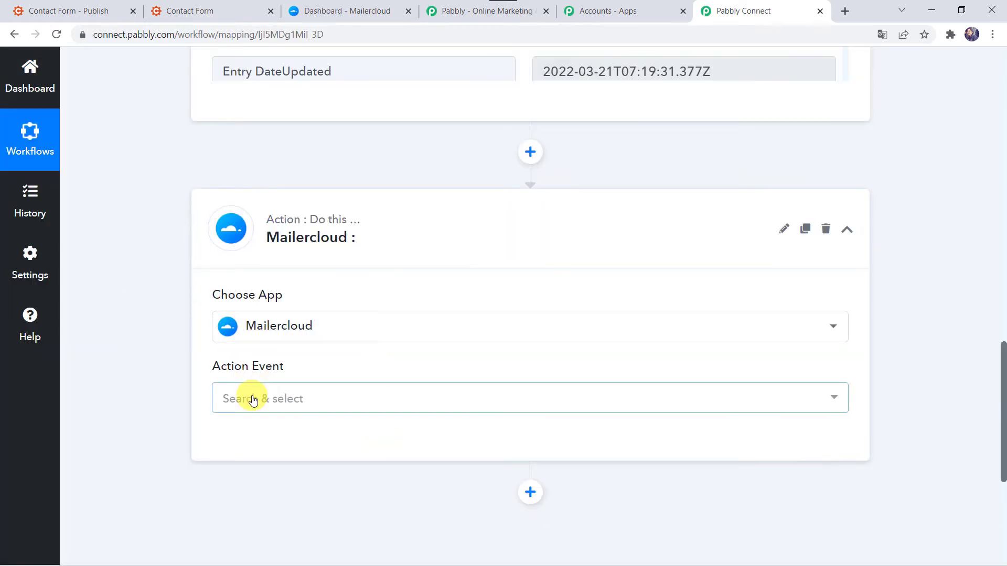
click(252, 398)
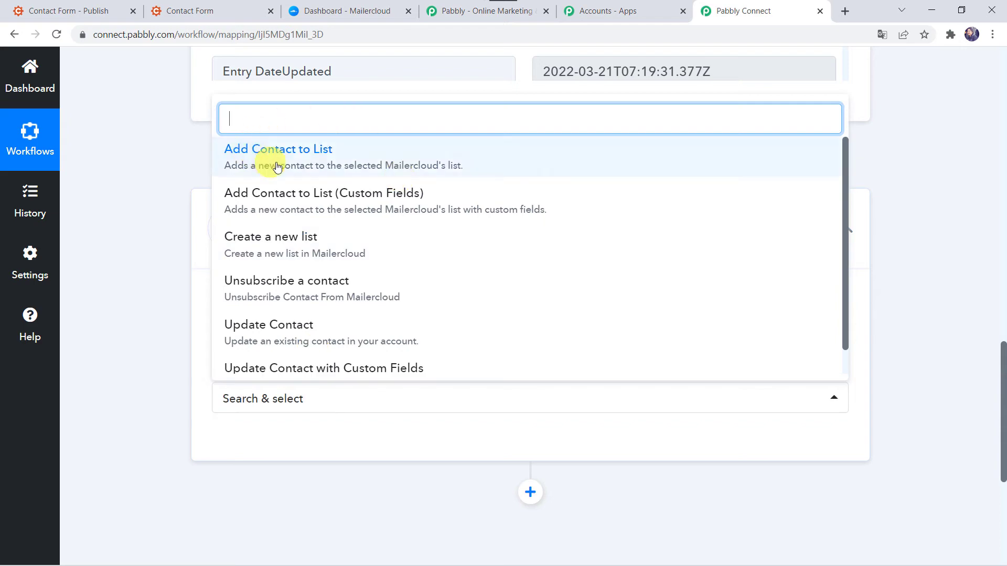
click(323, 164)
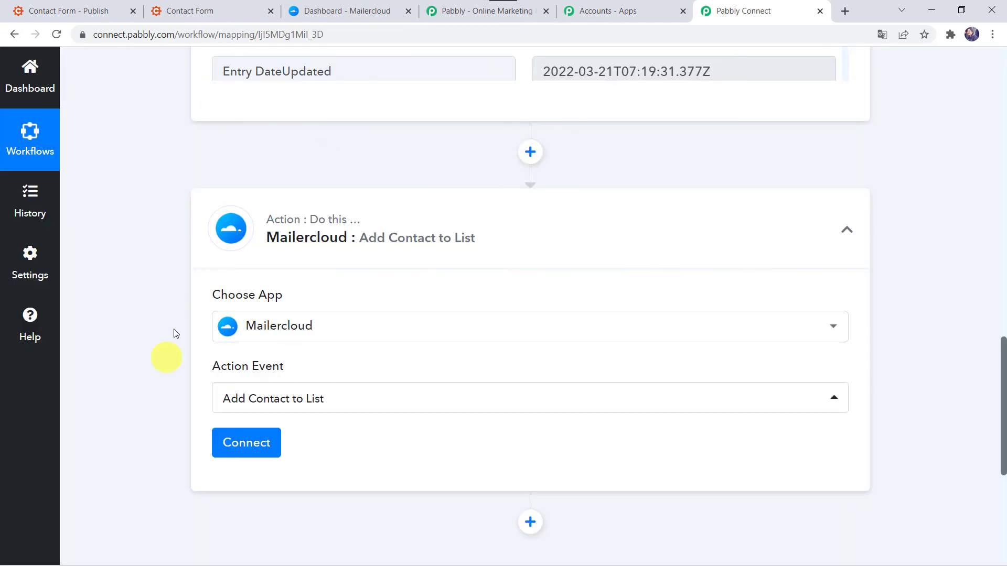
click(254, 456)
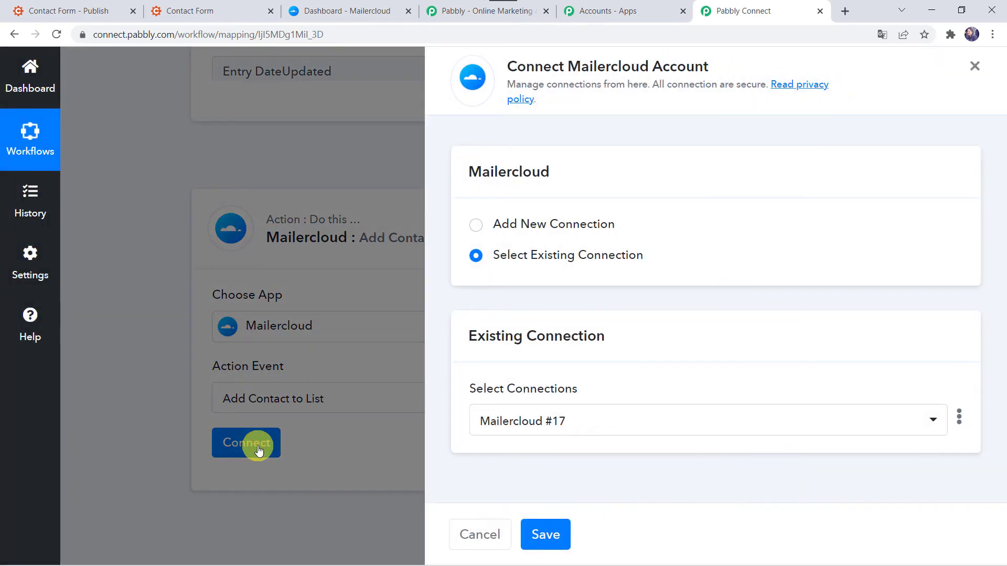
Choose Add New Connection for Mailercloud, then switch to the Mailercloud dashboard.
click(522, 226)
scroll(521, 226, down, 1)
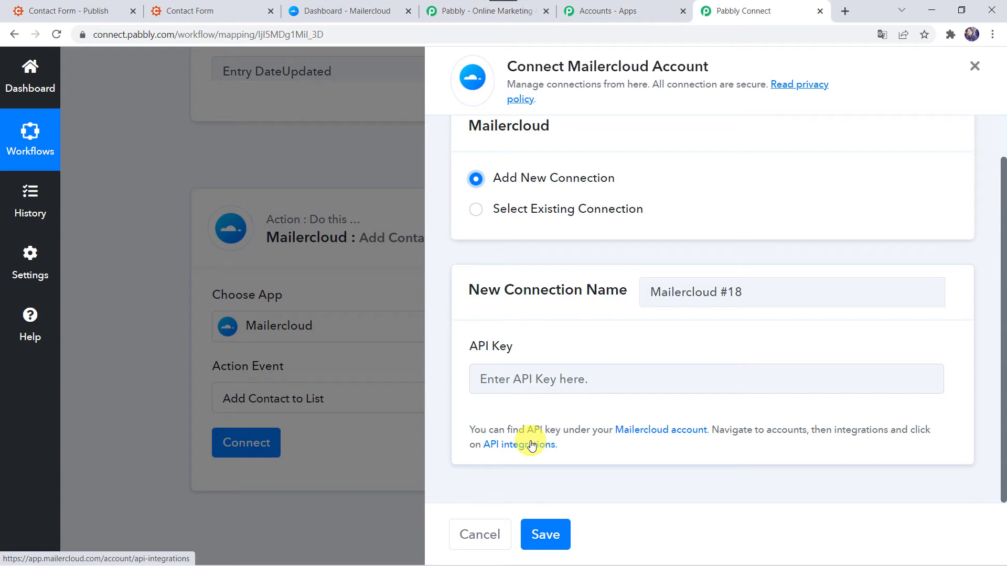
click(356, 13)
In Mailercloud, copy the Pabbly1 API key from Integrations > API integrations.
mouse_move(11, 434)
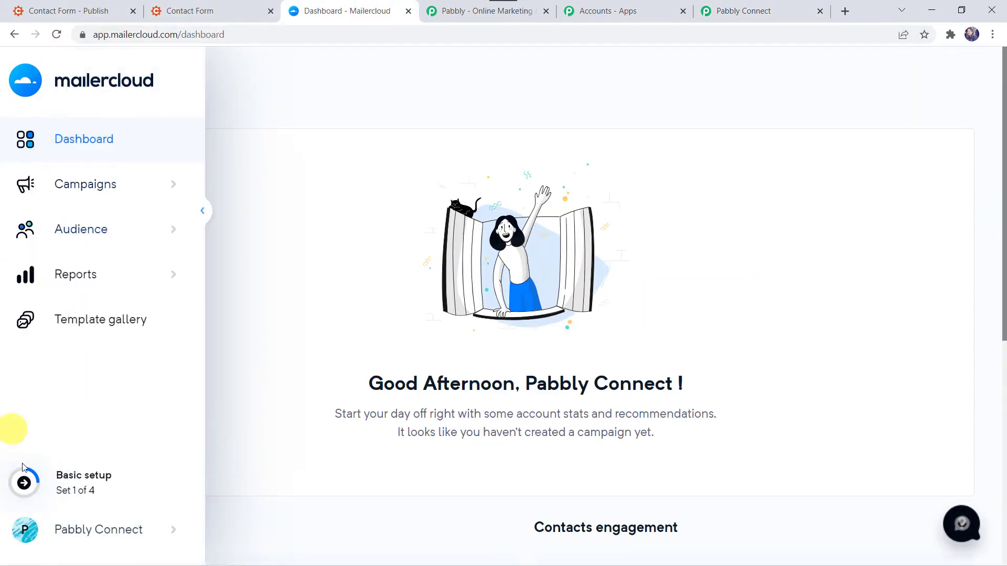
click(71, 535)
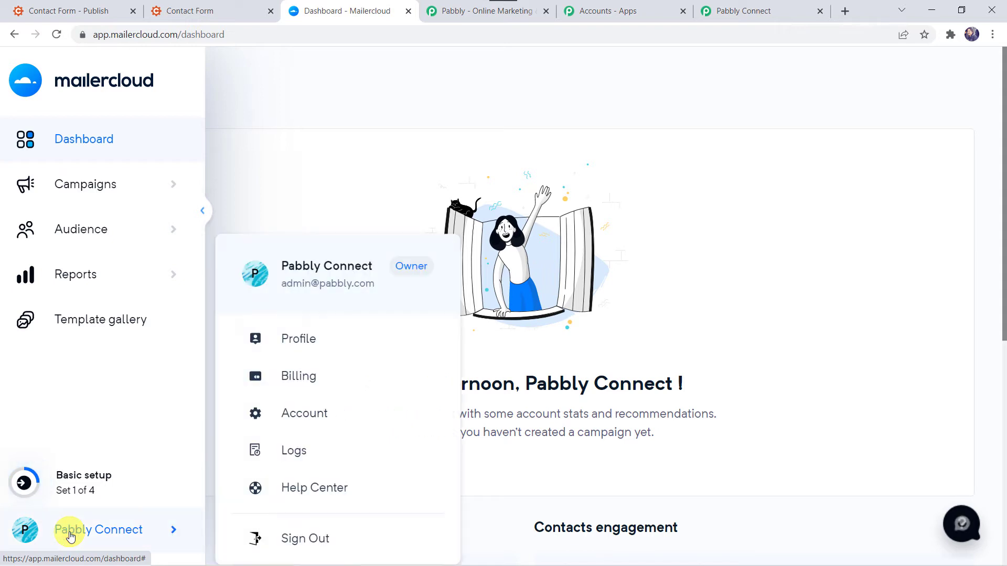
click(287, 414)
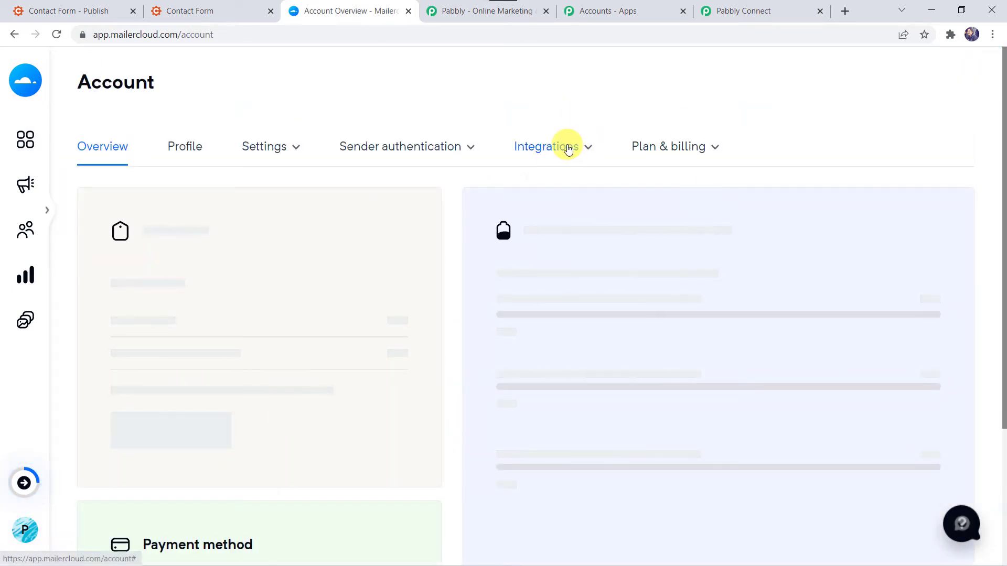
click(568, 148)
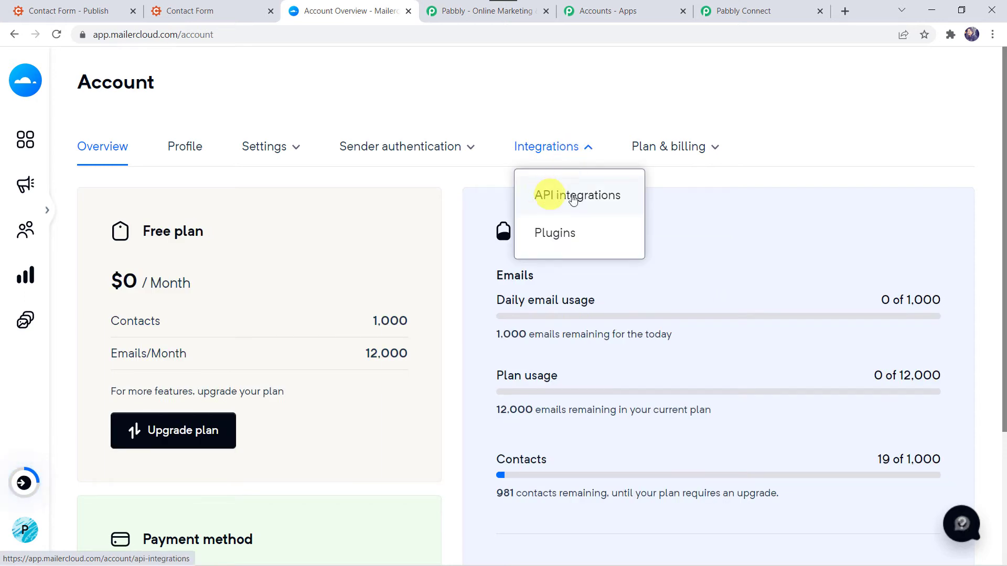
click(596, 196)
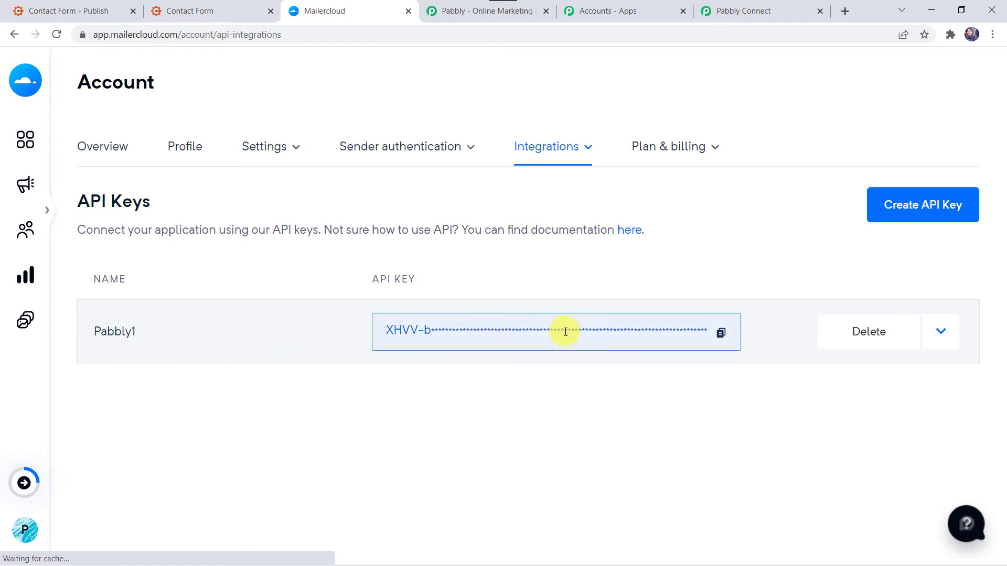
click(720, 334)
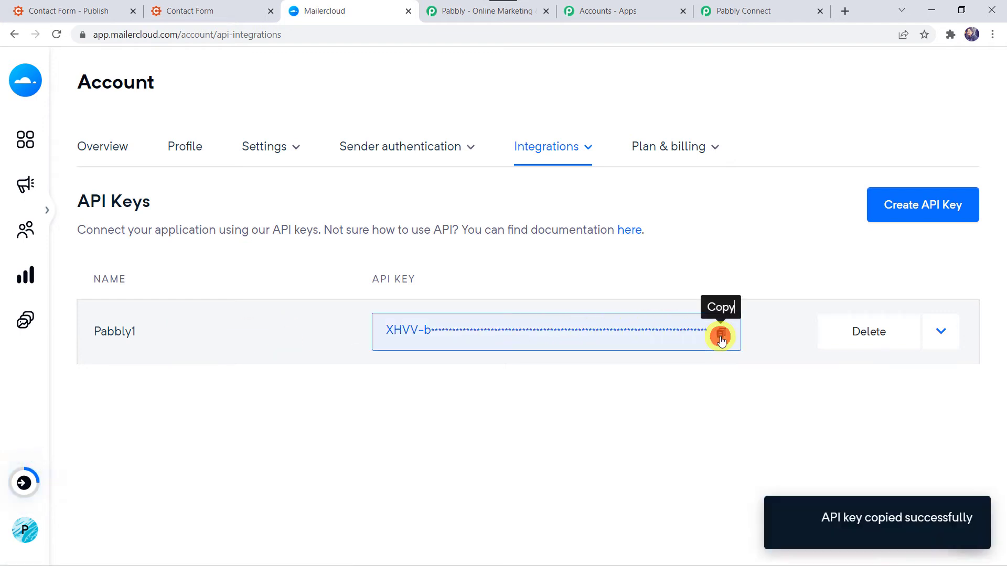
Back in Pabbly Connect, bring up paste options in the Mailercloud API Key field.
click(747, 12)
click(542, 387)
right_click(543, 387)
Paste the API key and save the Mailercloud #18 connection.
click(615, 283)
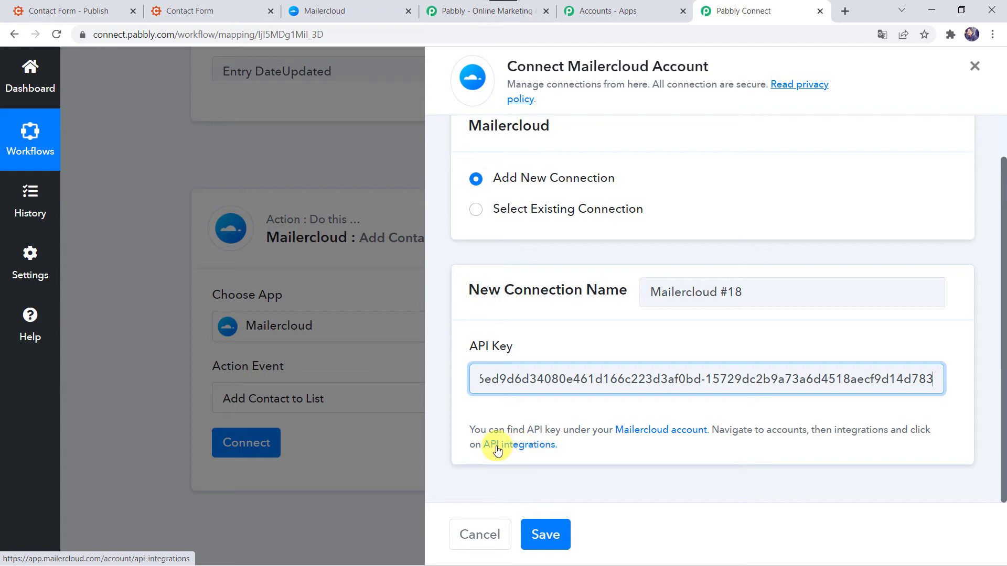
click(560, 535)
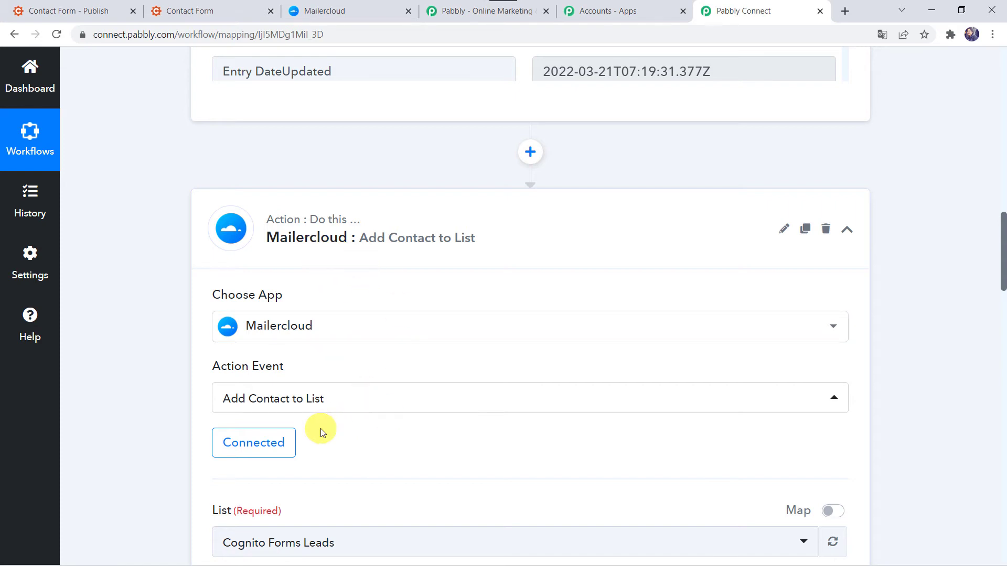
Check the existing contact lists under Audience > Lists in Mailercloud.
scroll(322, 431, down, 4)
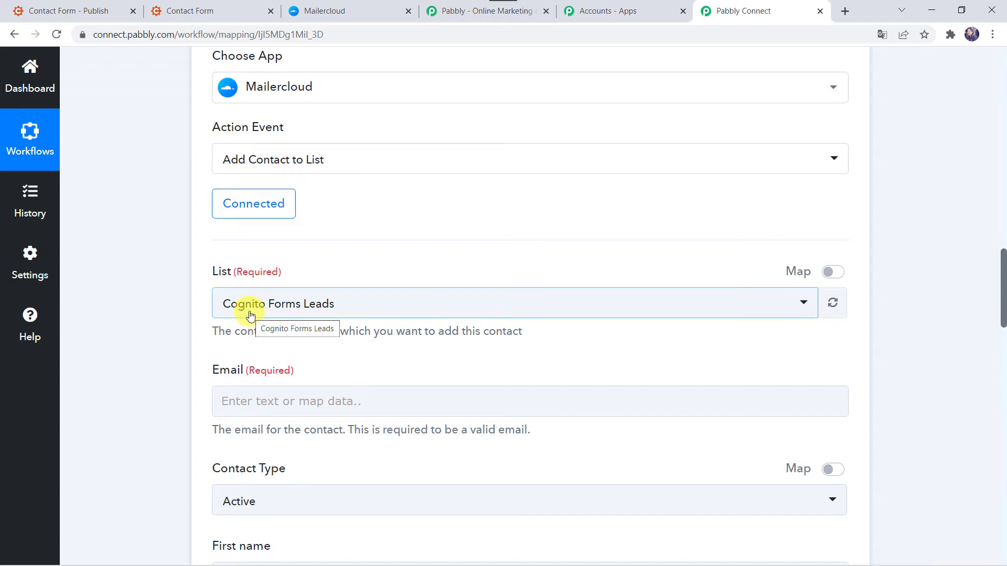
click(349, 15)
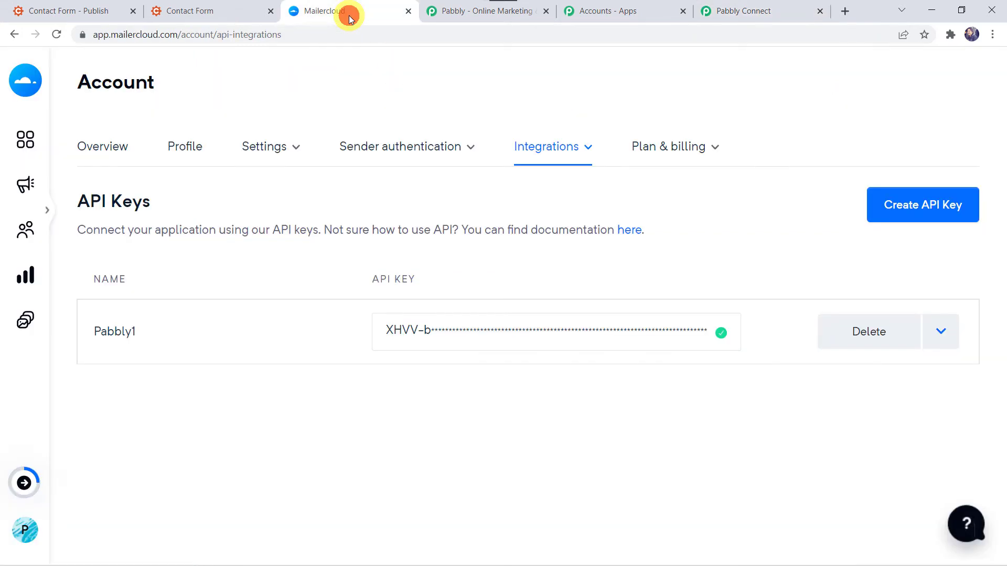
mouse_move(47, 125)
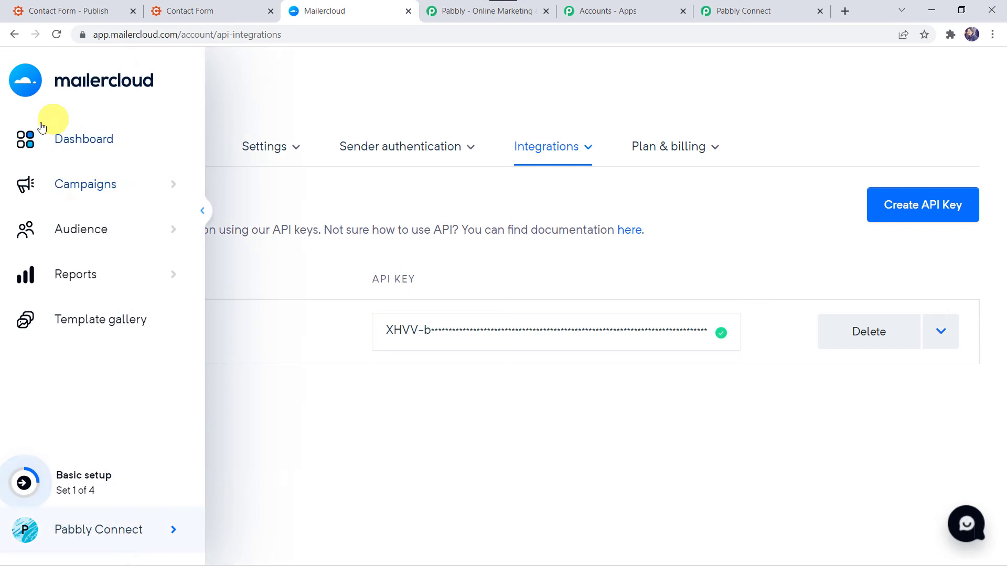
click(80, 231)
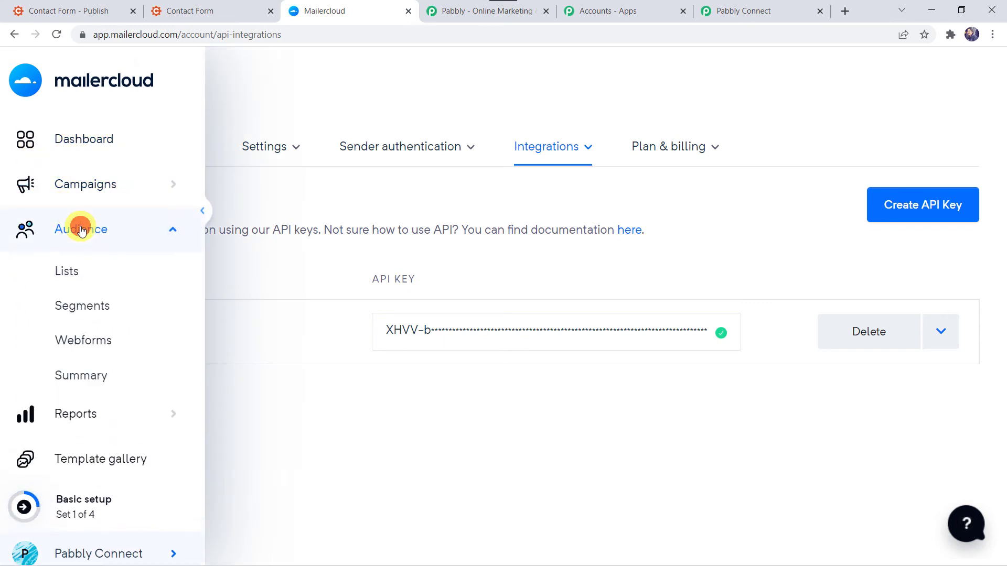
click(68, 273)
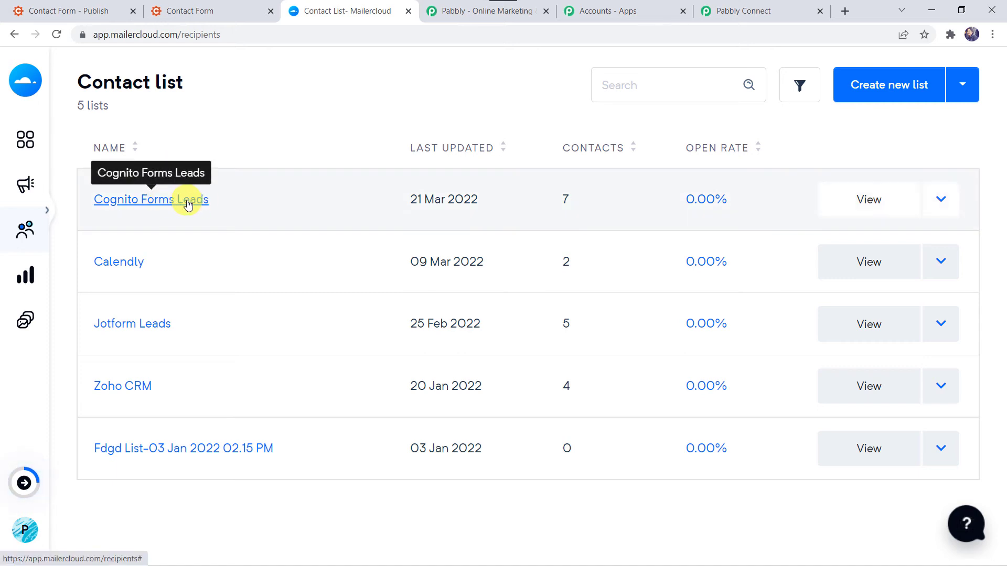
Choose Cognito Forms Leads as the Mailercloud action's List in Pabbly Connect.
click(723, 11)
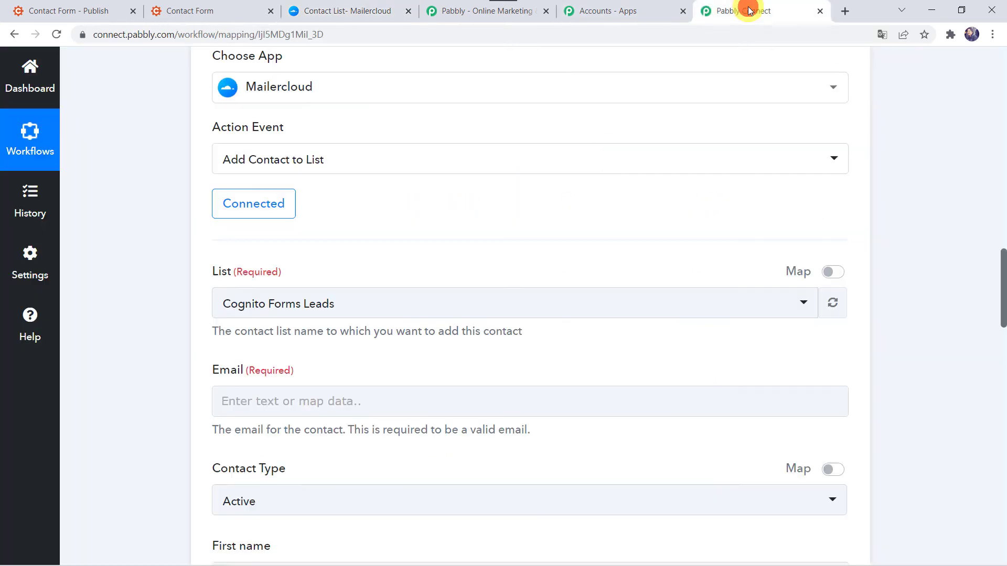
click(326, 304)
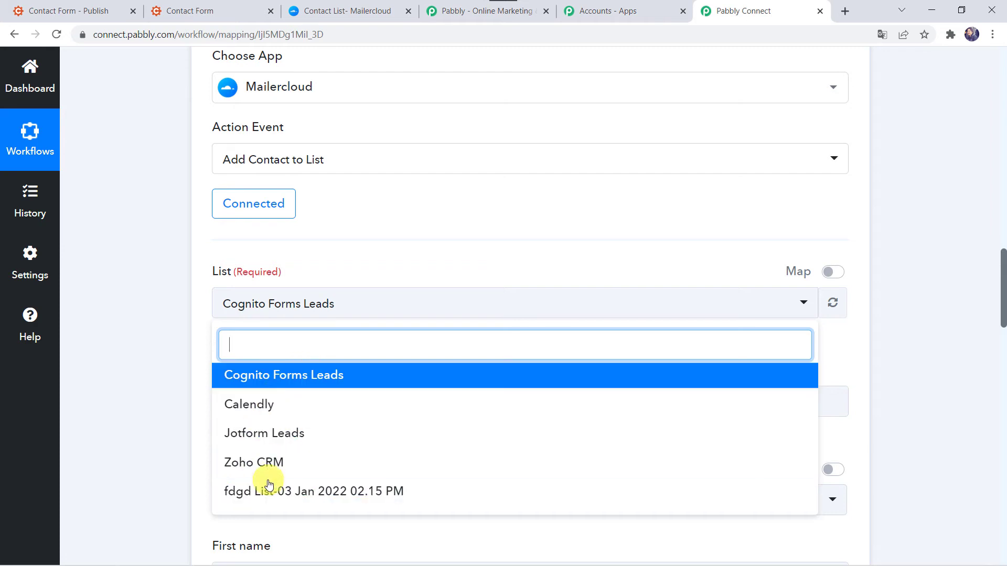
click(269, 377)
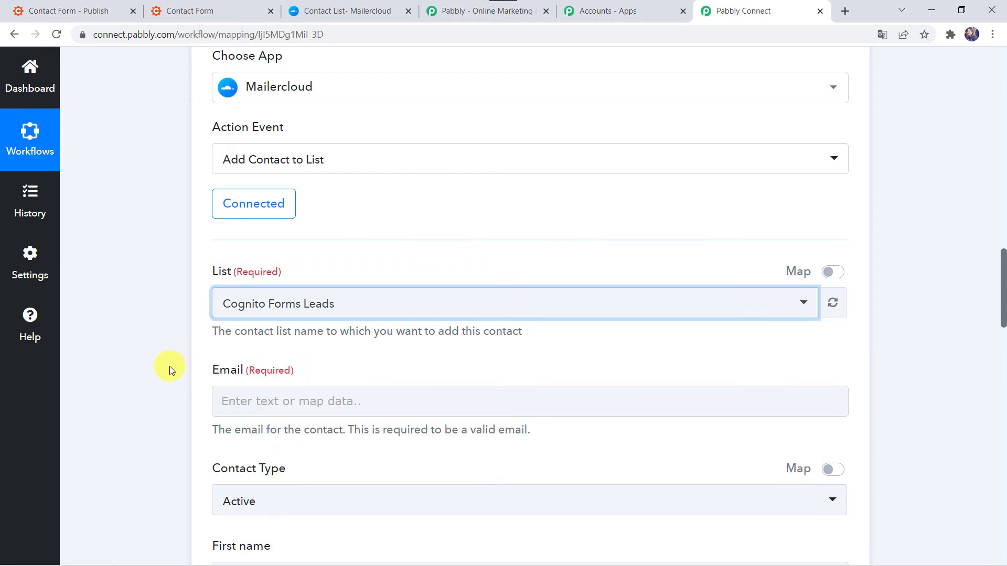
Map the Cognito Forms entry's submitted email into the Email field.
scroll(169, 366, down, 3)
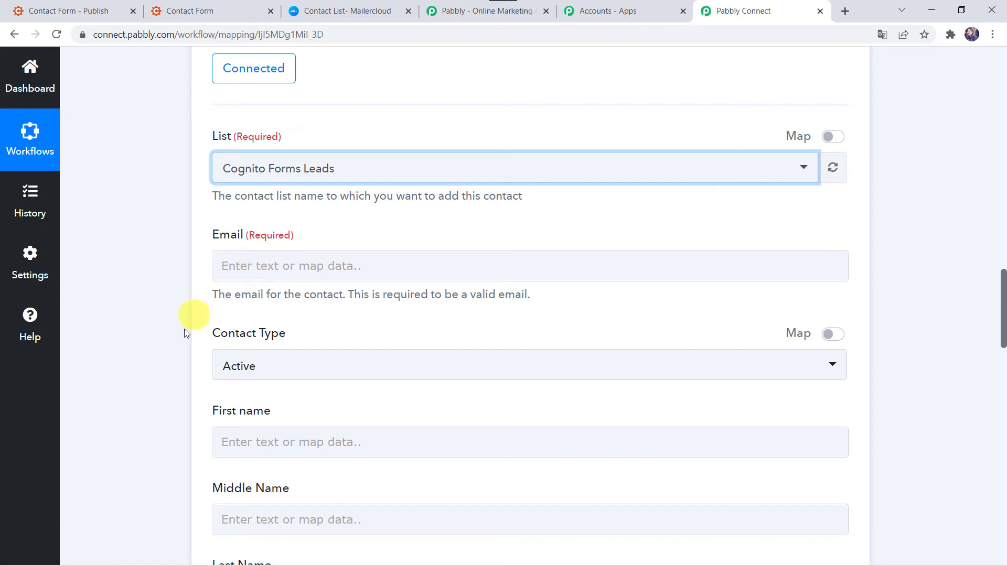
scroll(193, 497, down, 3)
scroll(193, 497, up, 15)
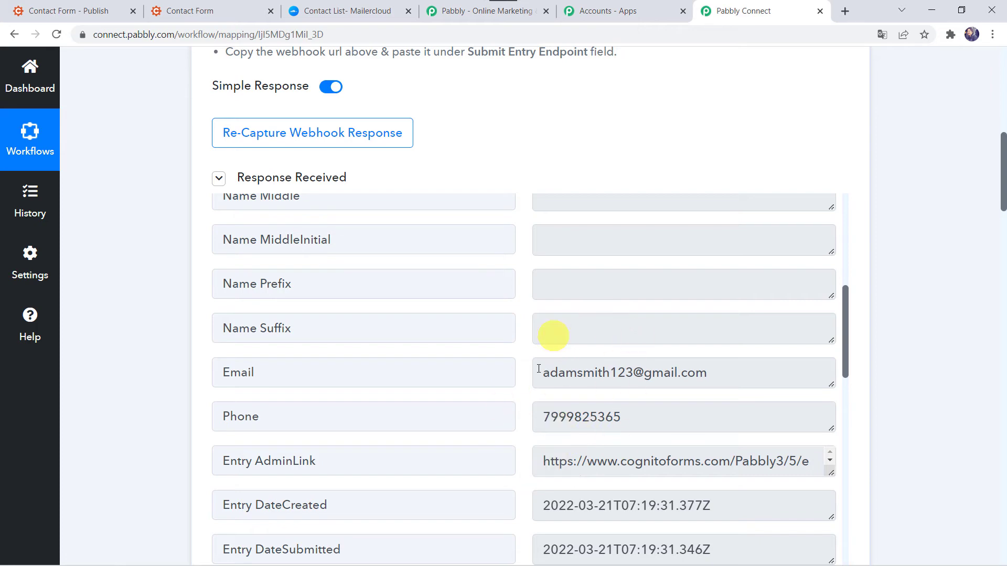
scroll(168, 533, down, 9)
scroll(167, 532, down, 6)
click(251, 362)
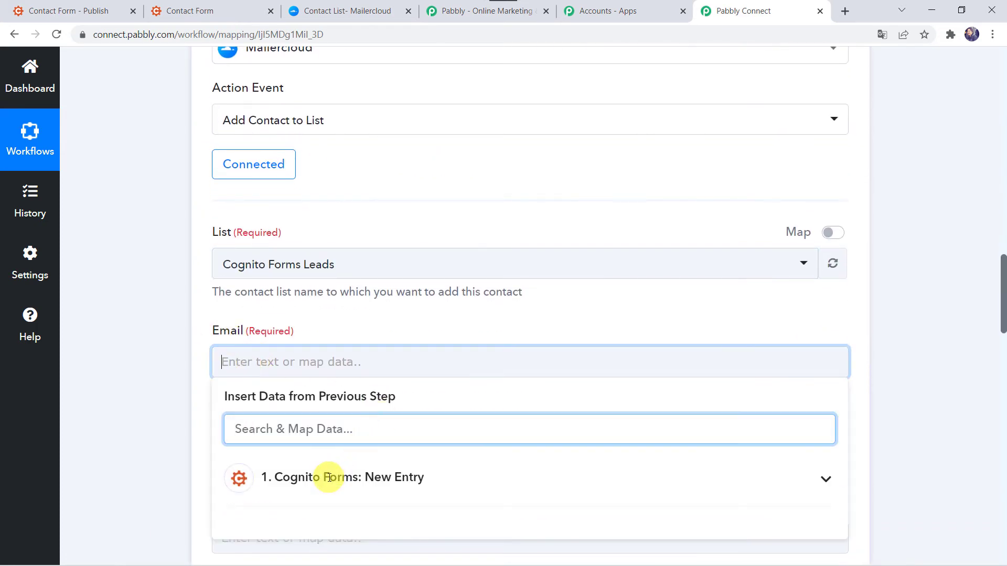
click(330, 477)
scroll(326, 479, down, 5)
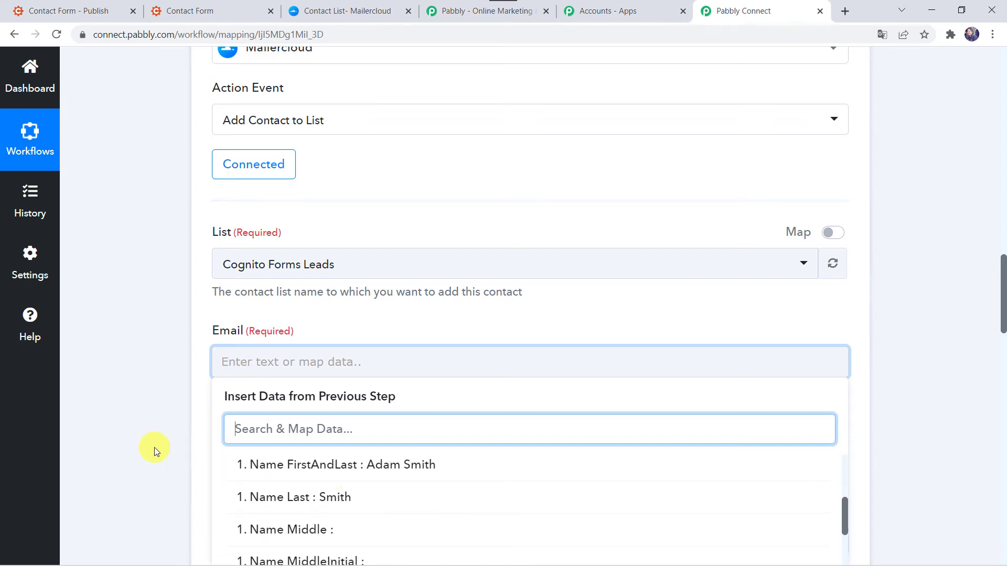
scroll(154, 451, down, 5)
click(346, 425)
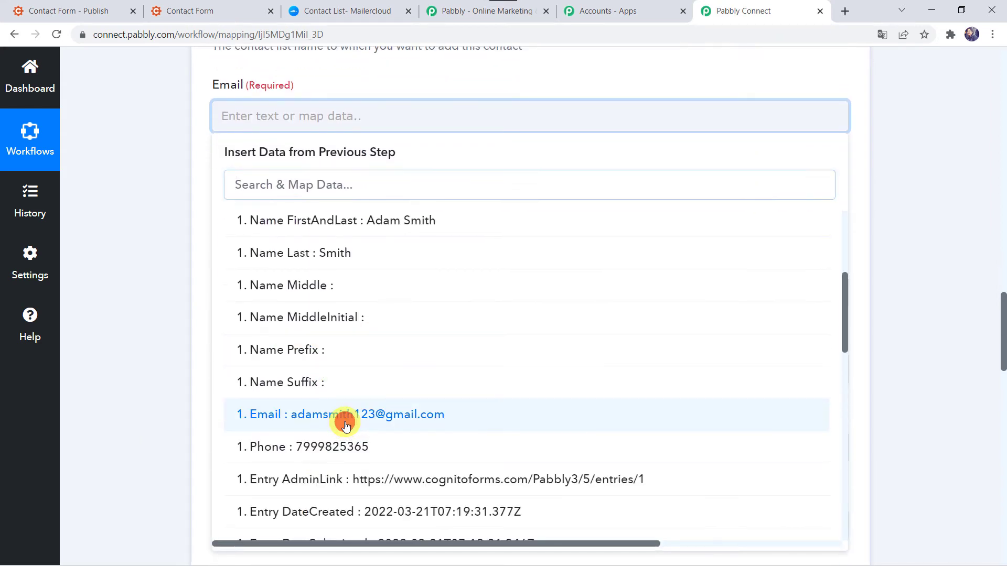
click(148, 323)
key(Tab)
Keep the contact type as Active and map the form's first name into First name.
click(249, 227)
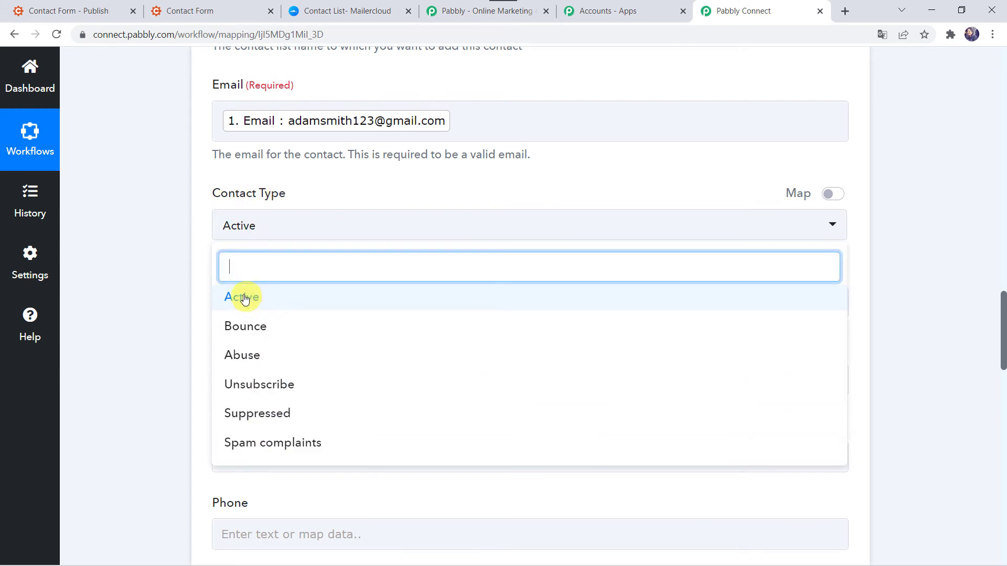
click(242, 297)
click(166, 301)
scroll(165, 301, down, 1)
click(241, 233)
click(284, 362)
text(ada)
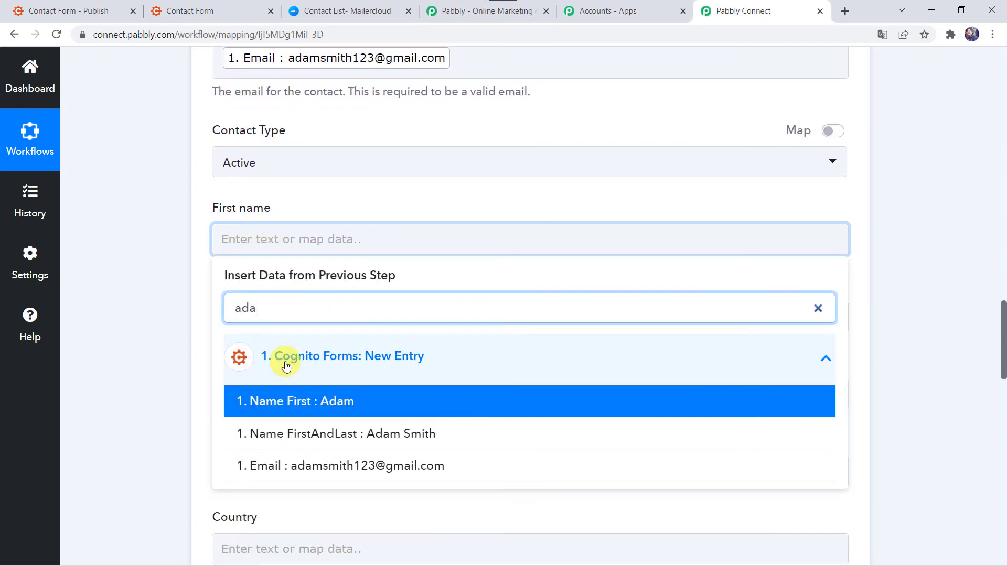
click(275, 404)
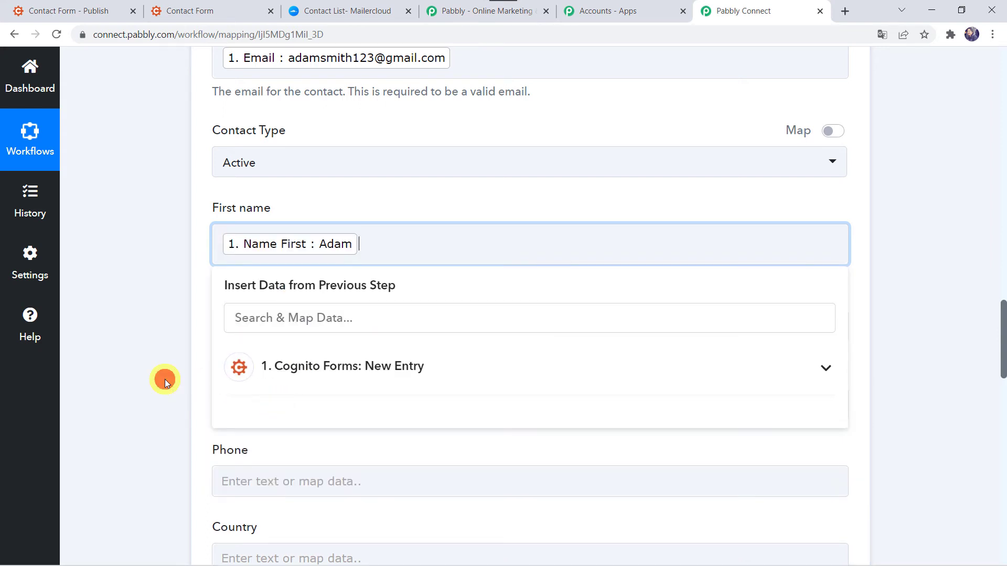
click(164, 379)
Map the form's last name into the Last Name field.
scroll(164, 379, down, 1)
click(259, 254)
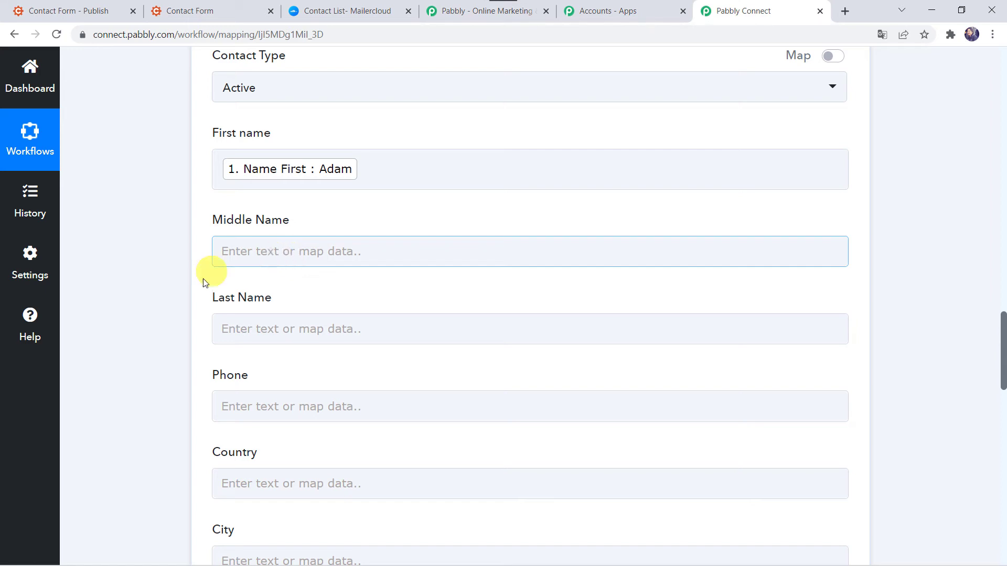
click(239, 328)
click(325, 444)
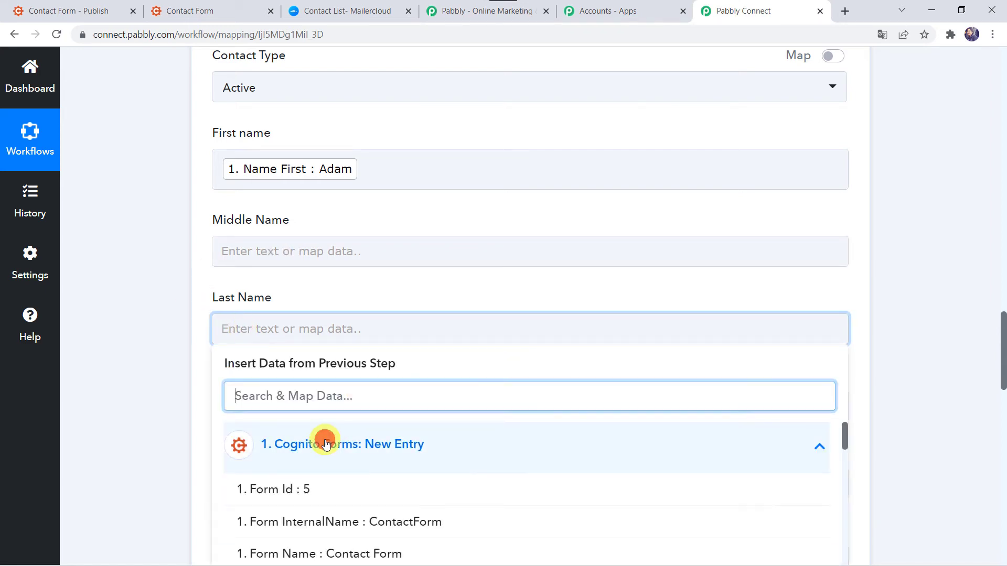
text(smi)
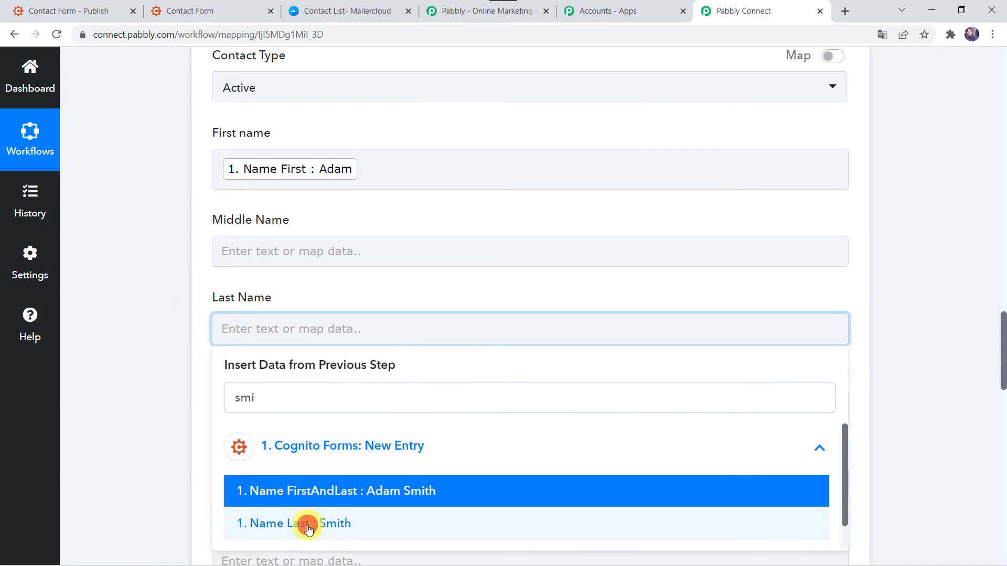
click(309, 524)
click(167, 448)
scroll(168, 448, down, 4)
click(241, 206)
click(278, 338)
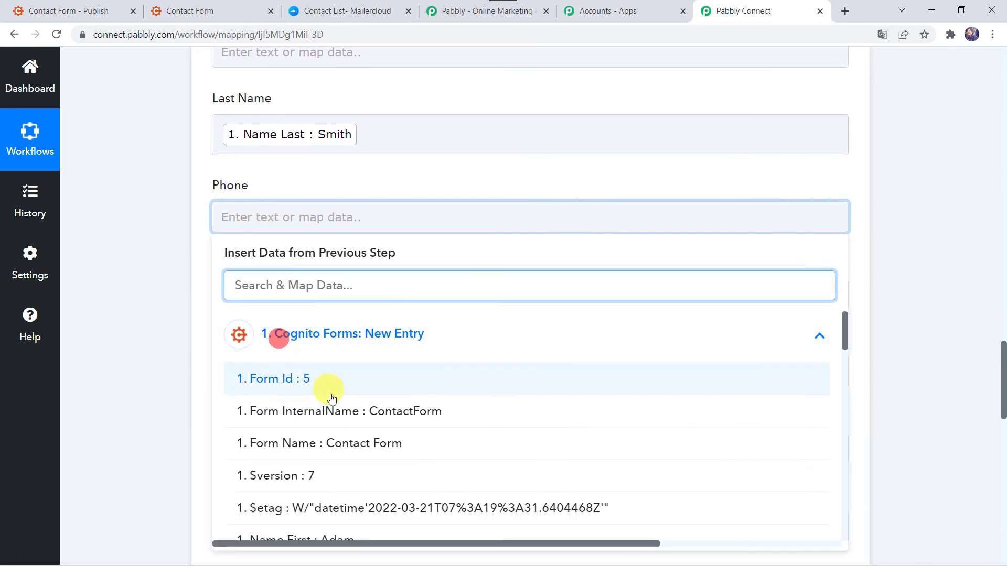
text(88)
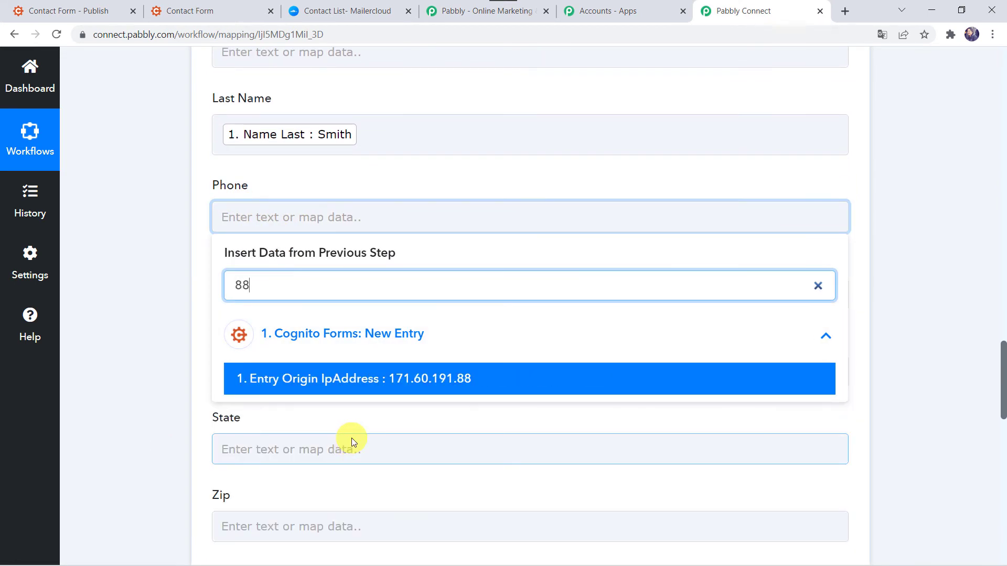
key(BackSpace)
key(BackSpace)
text(79)
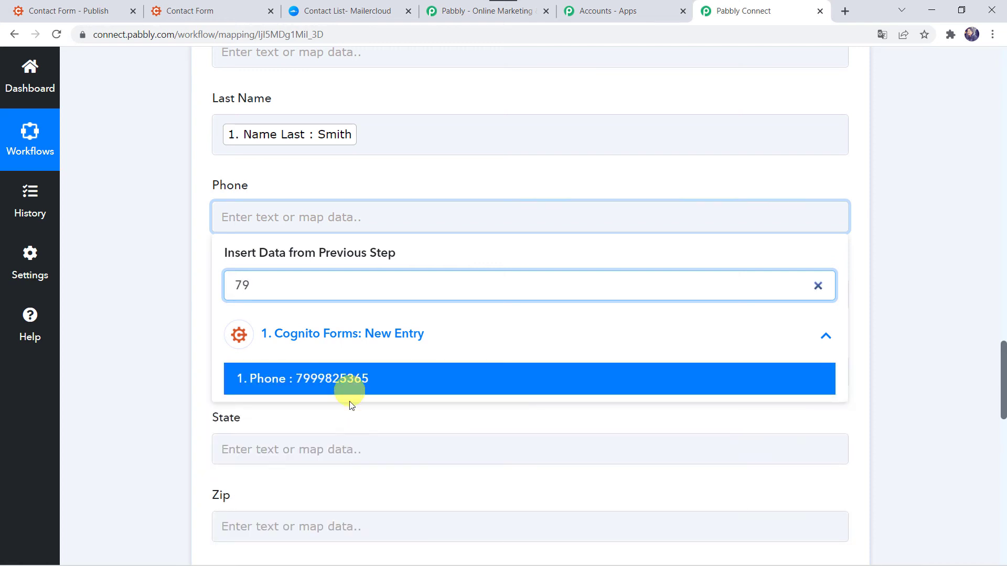
click(349, 378)
click(169, 314)
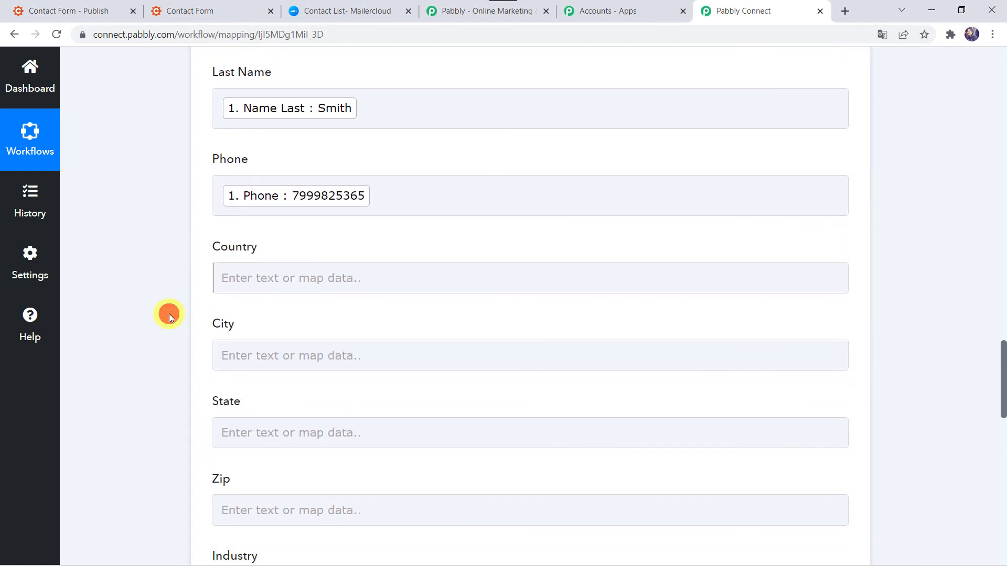
scroll(263, 266, down, 1)
scroll(188, 428, down, 8)
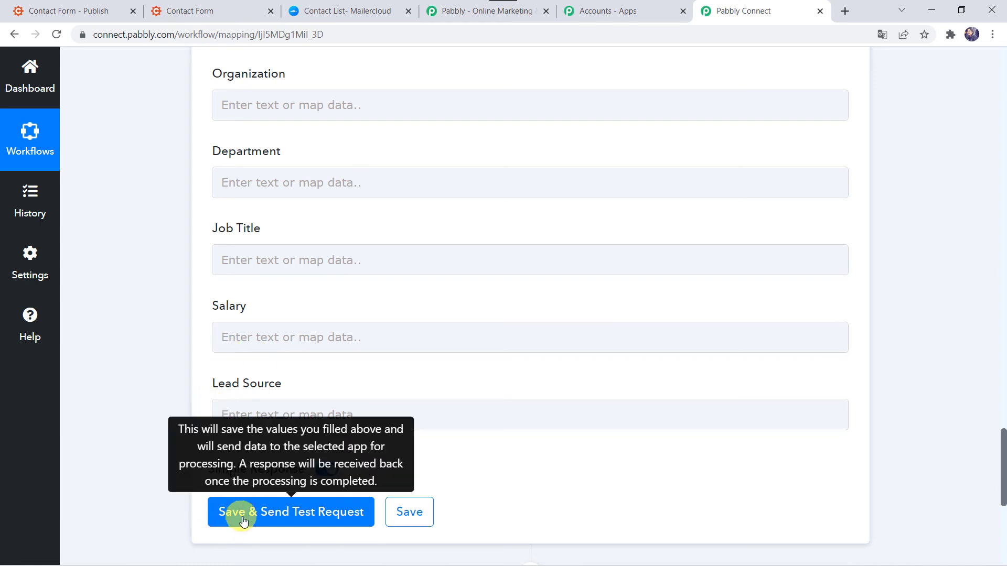
Save the Mailercloud Add Contact to List step and send a test request, returning a contact Id.
click(275, 511)
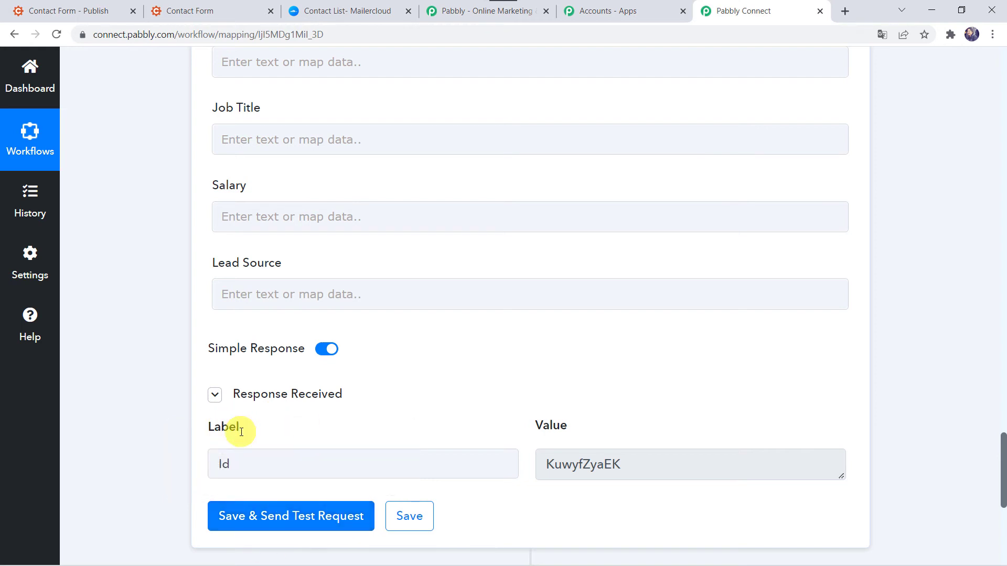
mouse_move(281, 397)
View the Cognito Forms Leads list's contacts in Mailercloud to find the test contact.
click(358, 13)
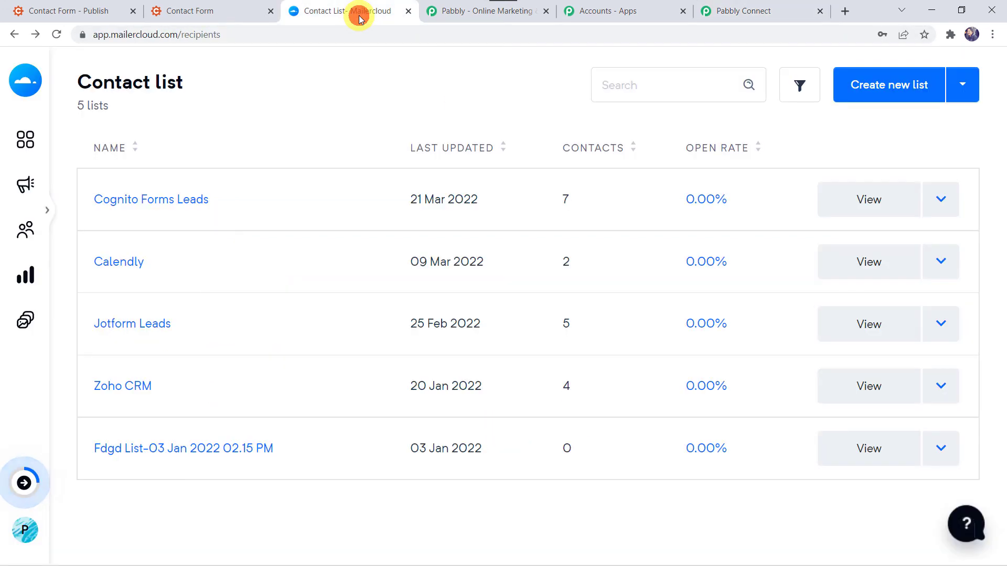
click(189, 203)
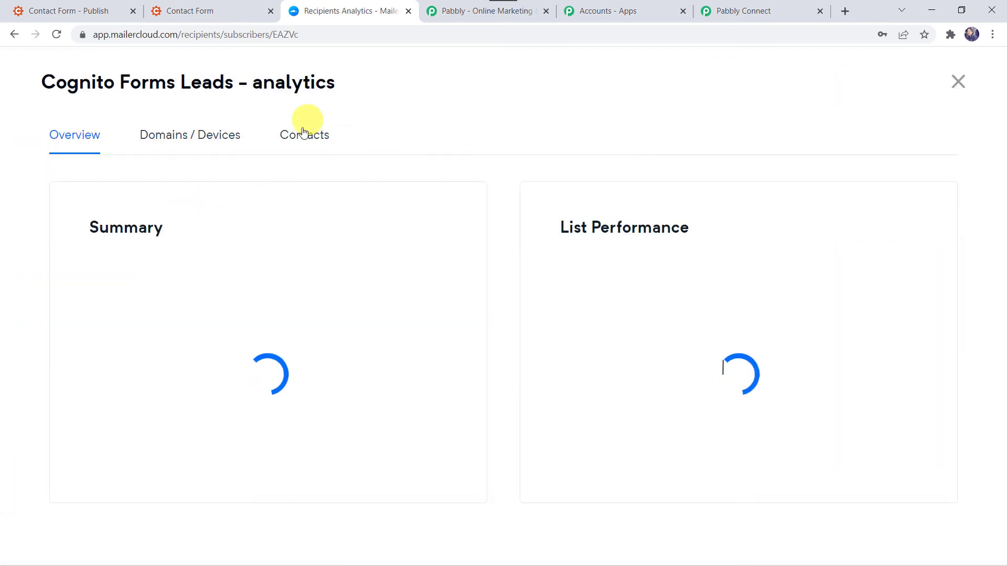
click(303, 140)
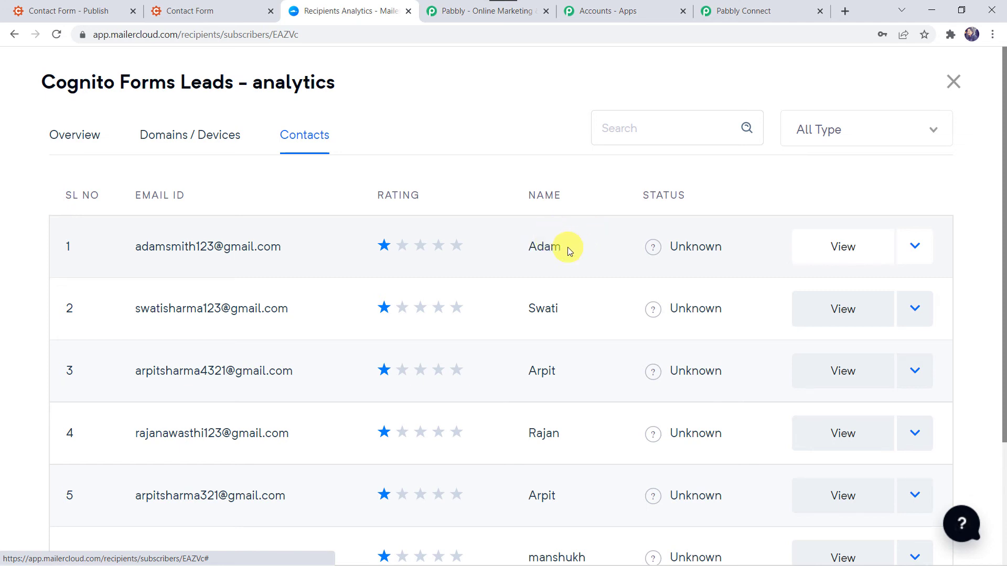
Save the Mailercloud Add Contact to List action settings in Pabbly Connect.
click(729, 16)
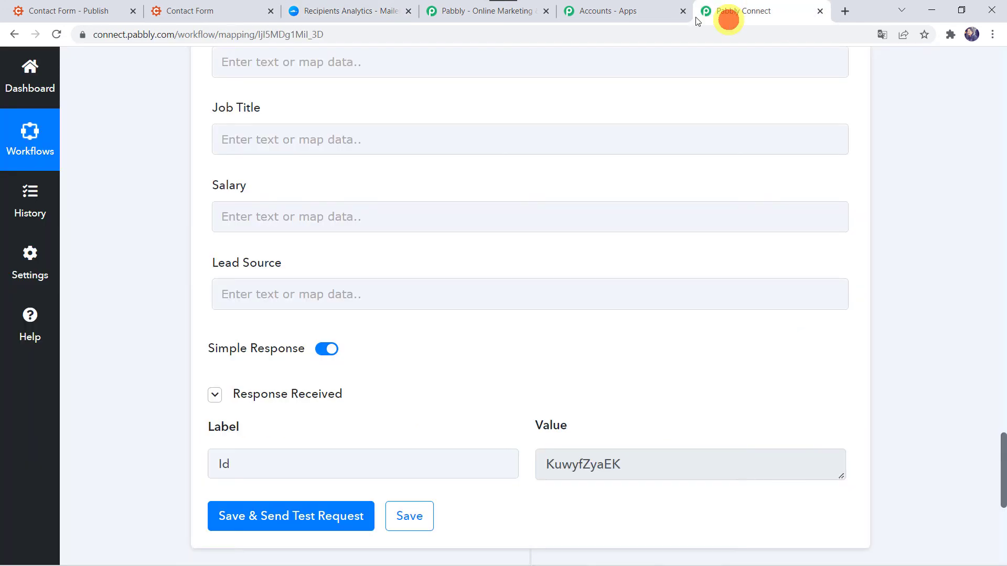
click(412, 516)
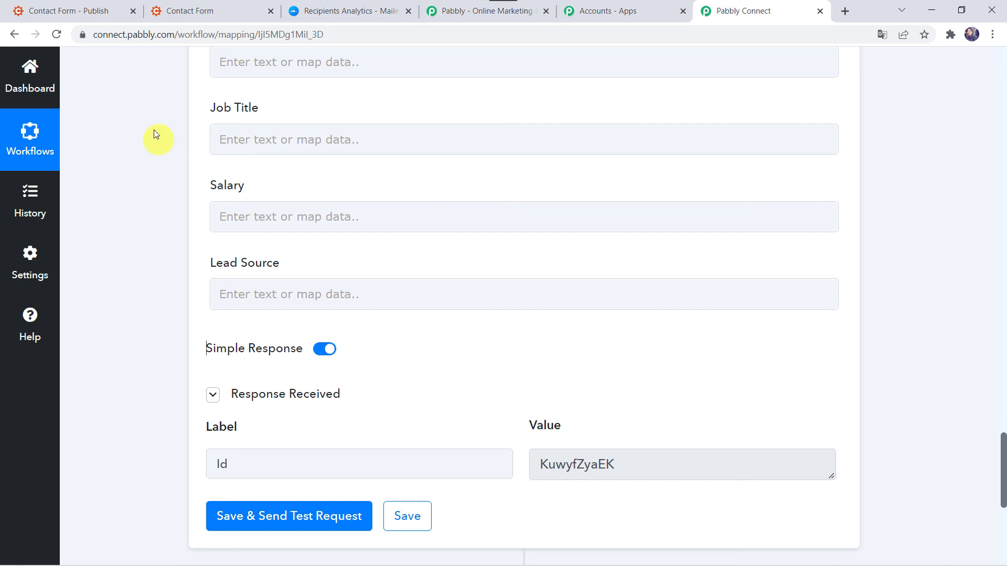
Open the live Contact Form from the Publish page and submit a test entry with name and email.
click(88, 11)
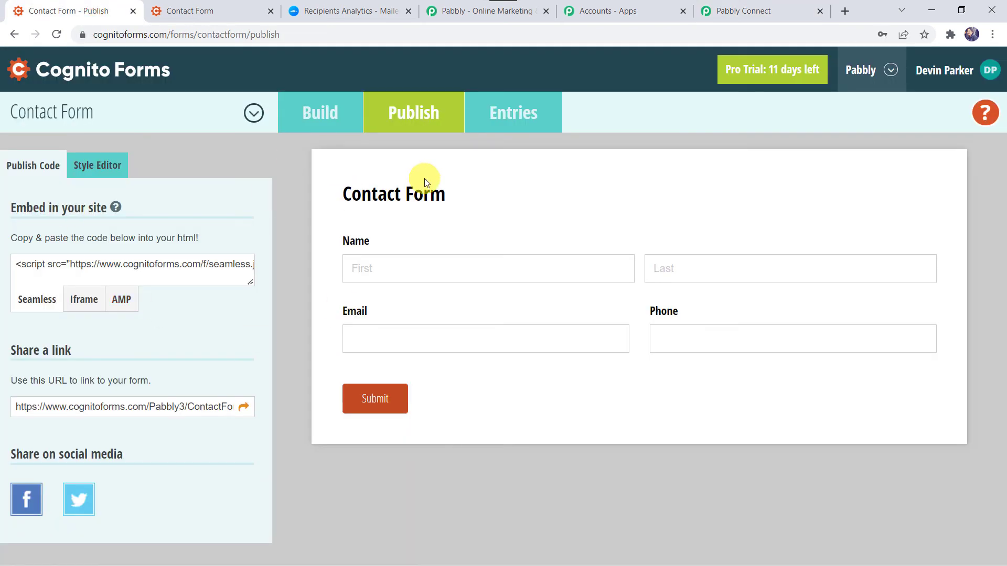
click(243, 406)
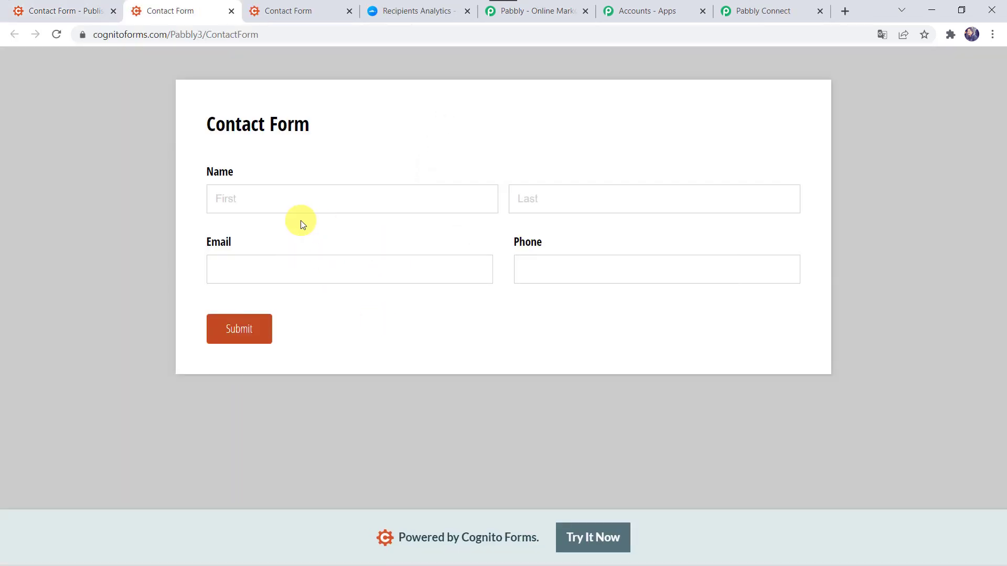
click(225, 199)
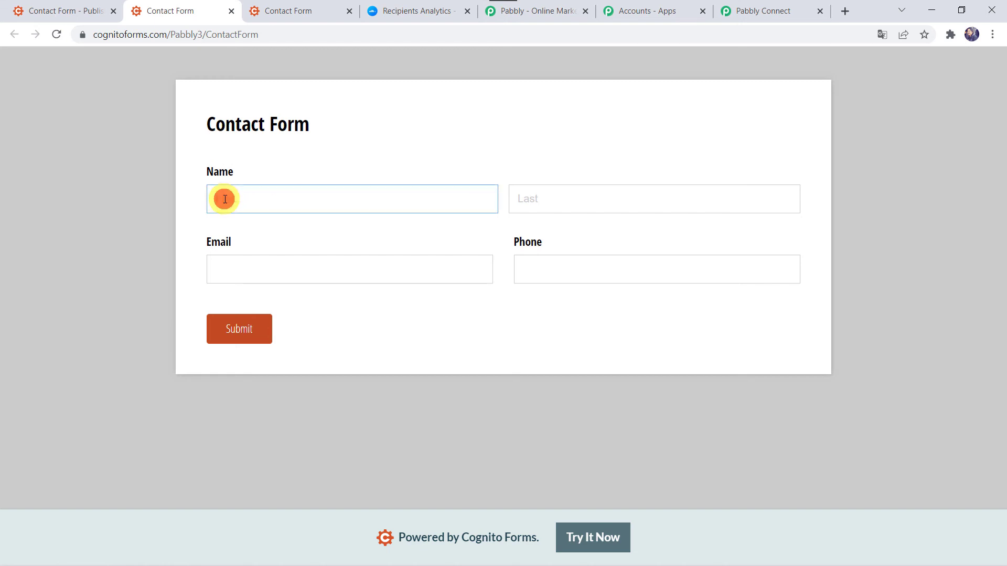
key(Tab)
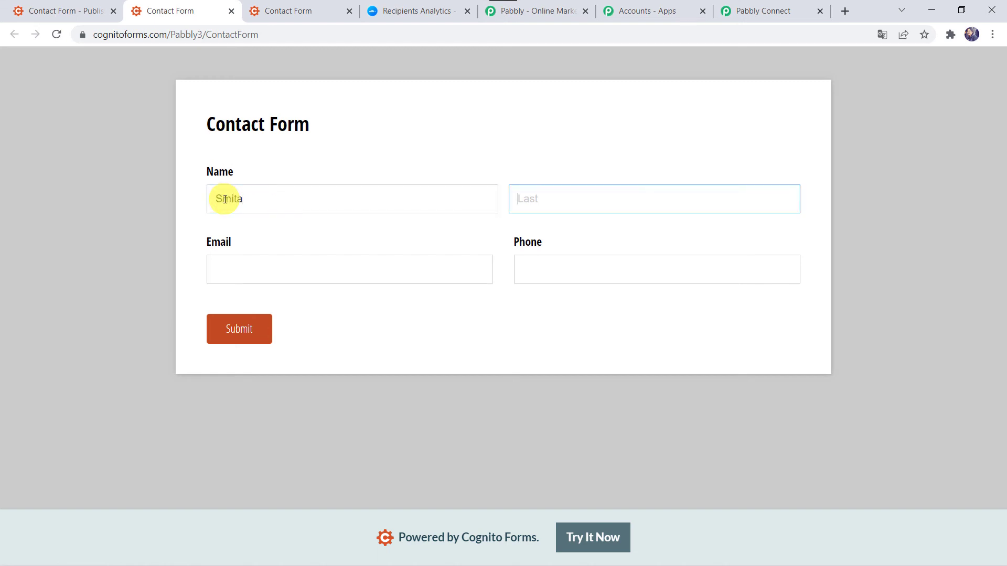
key(Tab)
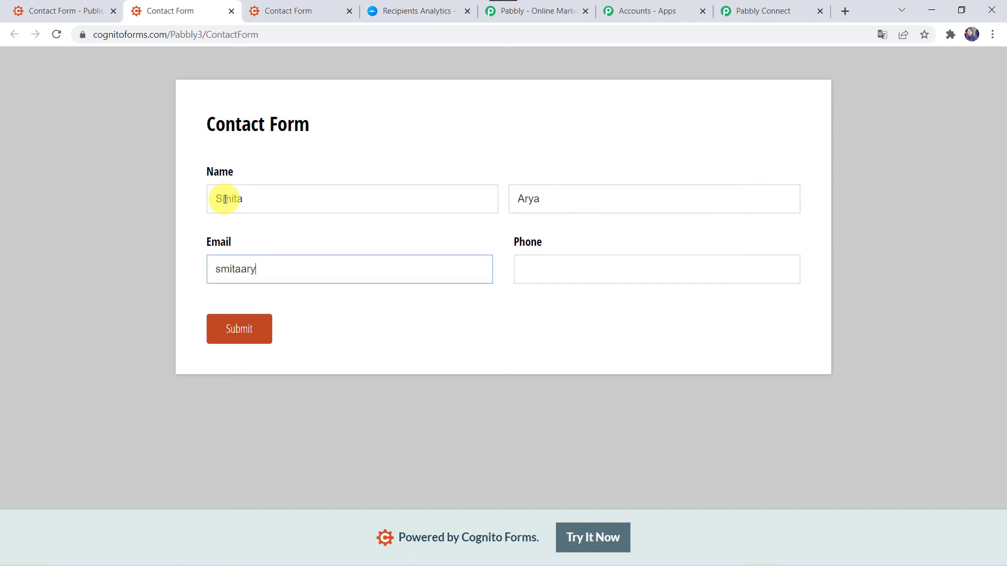
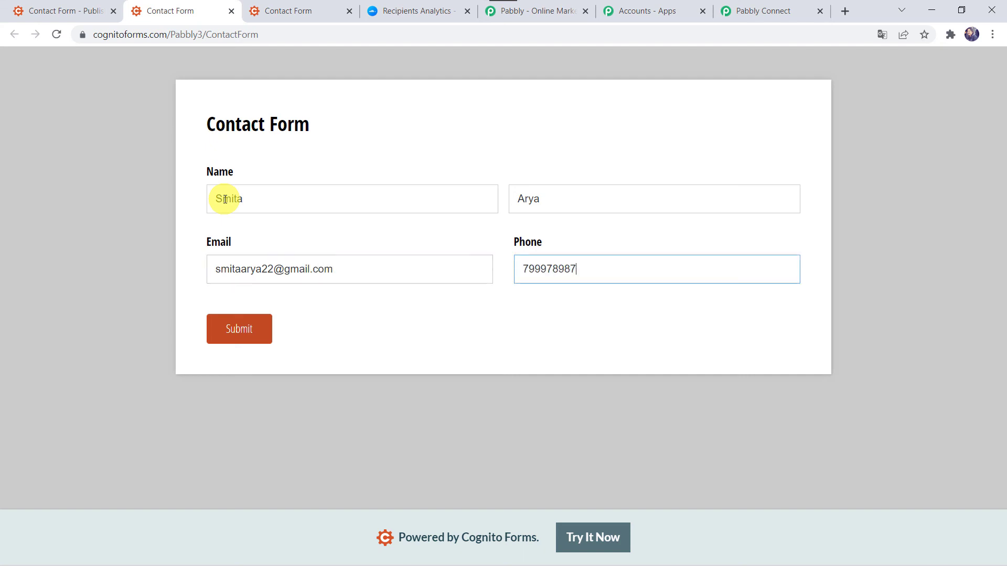
click(246, 329)
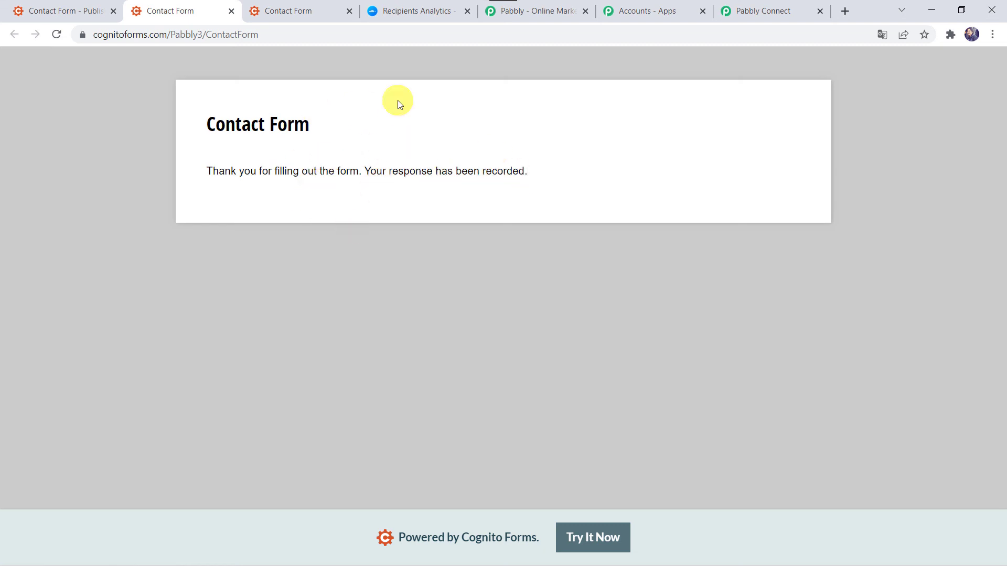
click(404, 11)
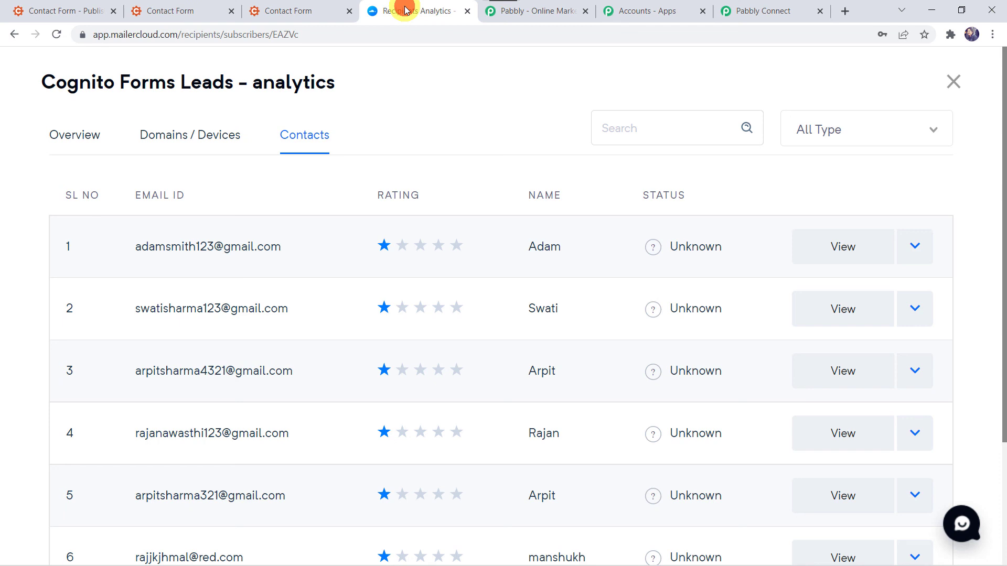
Reload the Cognito Forms Leads list and view its Contacts to see the second entry.
click(57, 34)
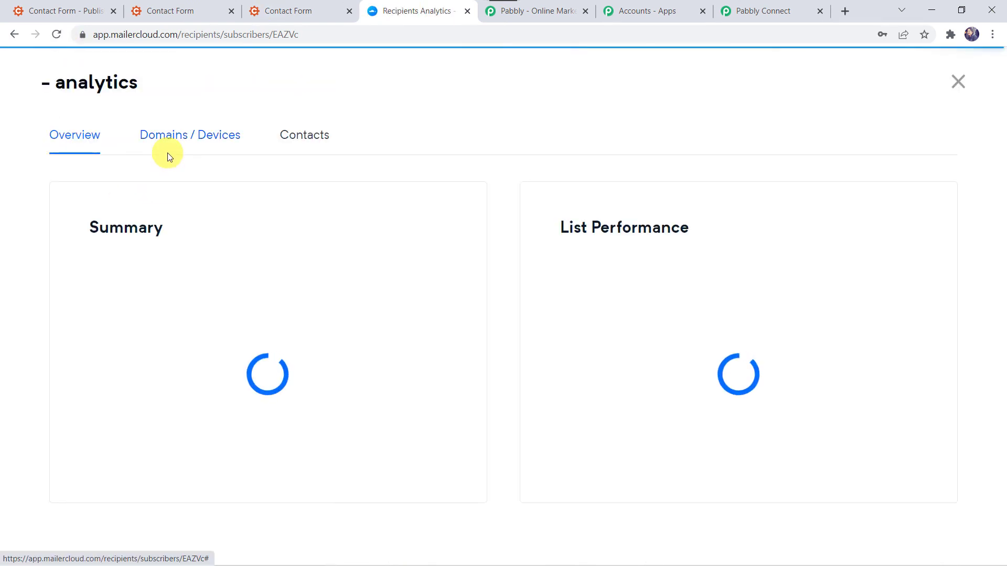
click(312, 135)
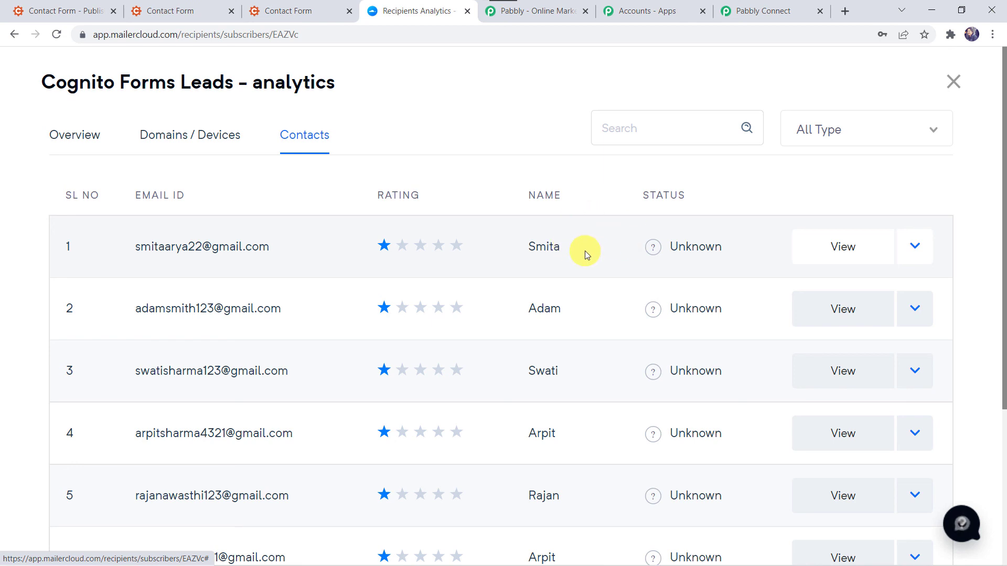
click(743, 7)
Collapse the Cognito Forms New Entry trigger step at the top of the workflow.
scroll(391, 129, up, 20)
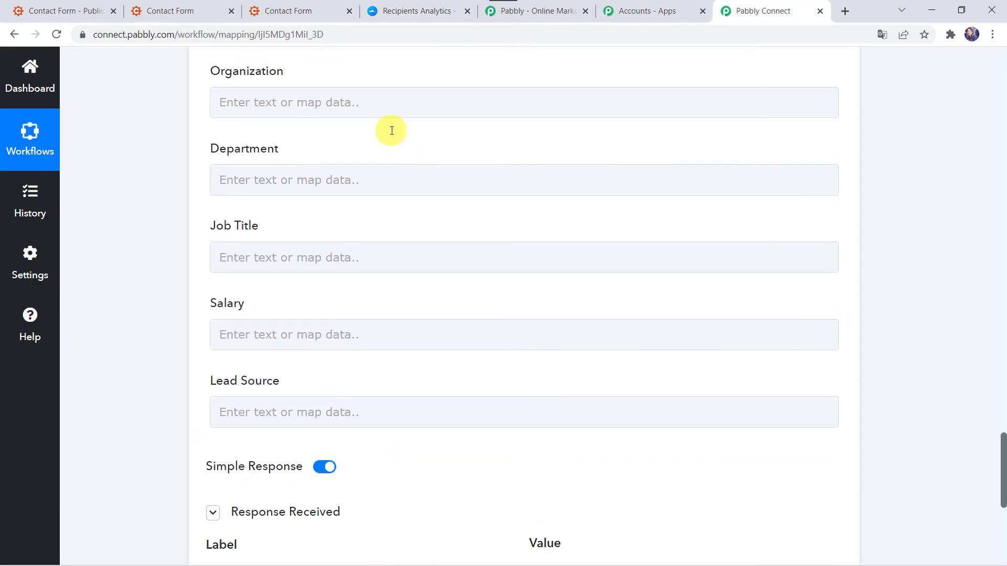
scroll(391, 130, up, 3)
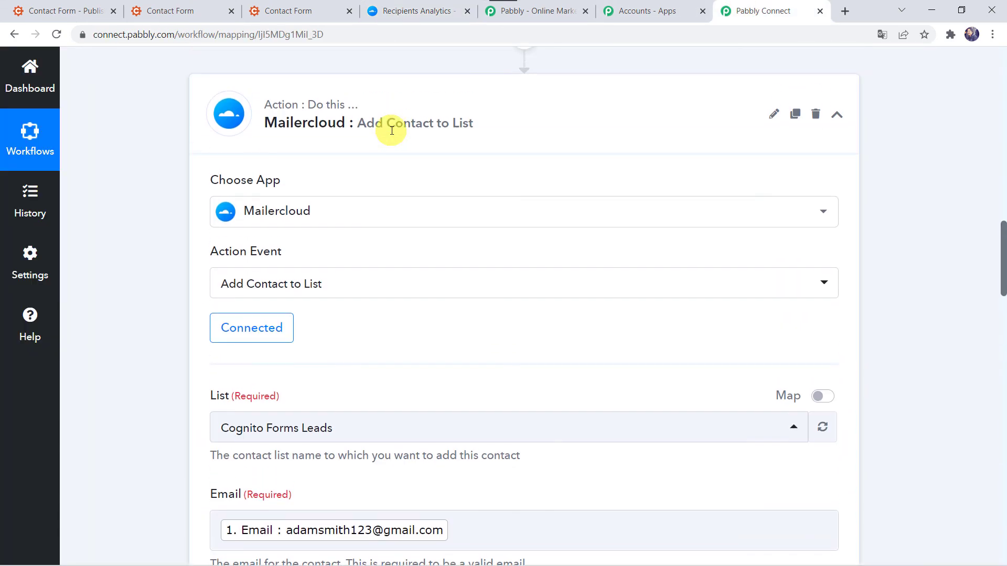
scroll(391, 134, up, 20)
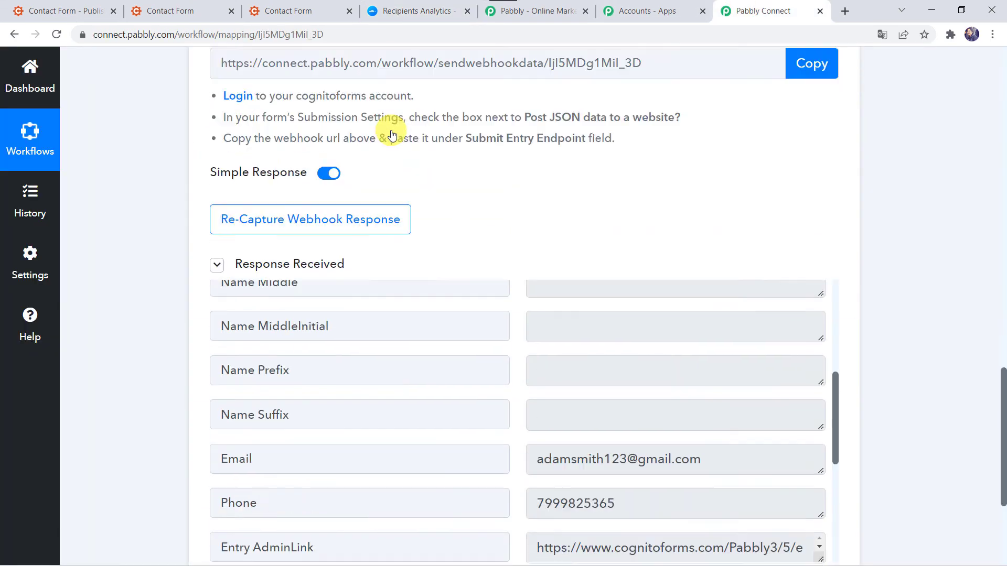
click(440, 270)
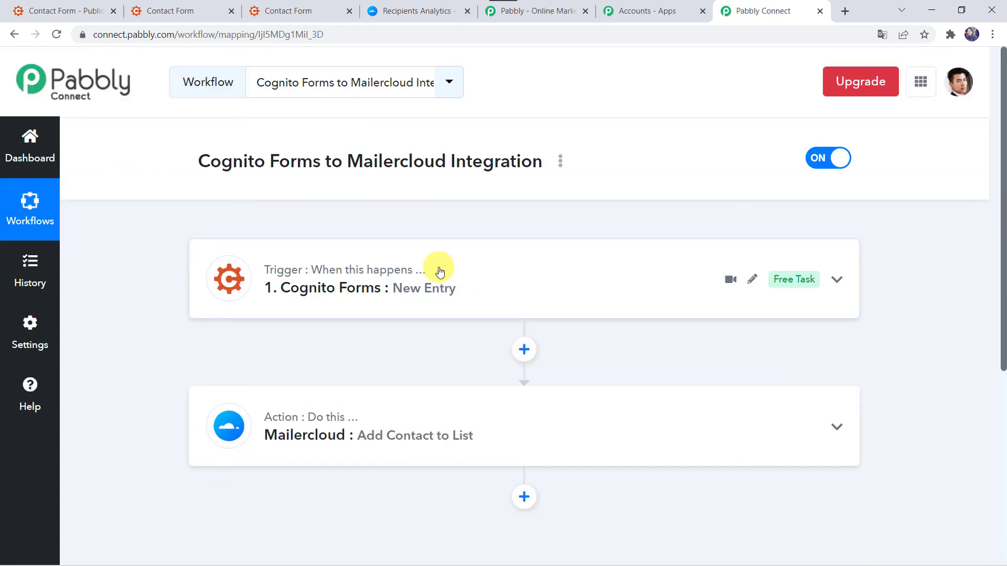